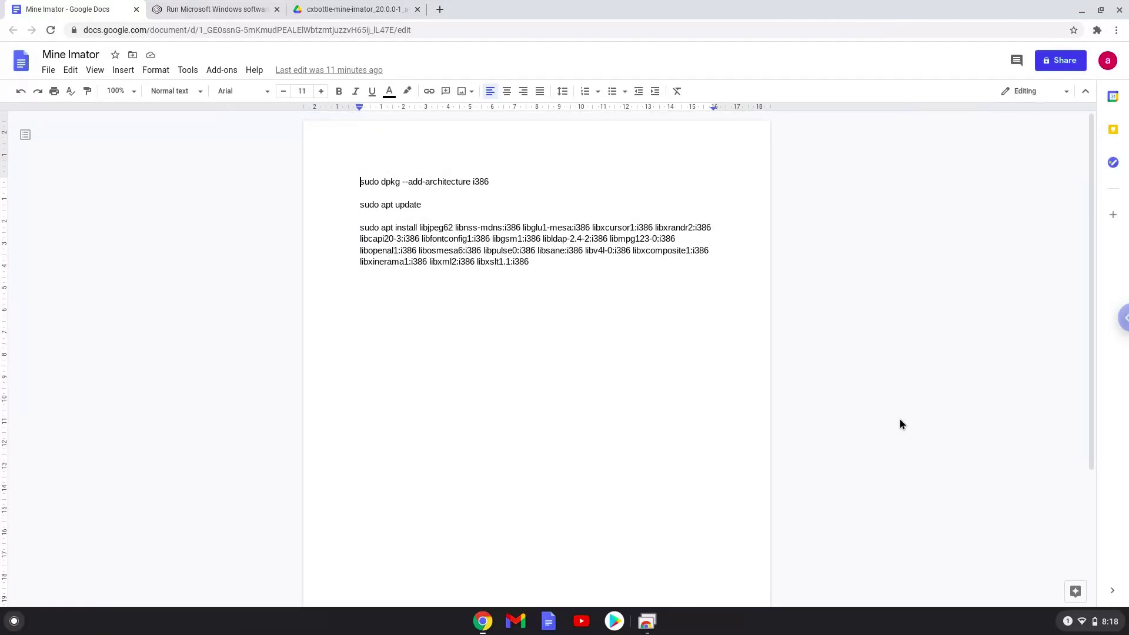
Open ChromeOS Settings from Quick Settings and go to the Linux (Beta) section
left_click(1094, 621)
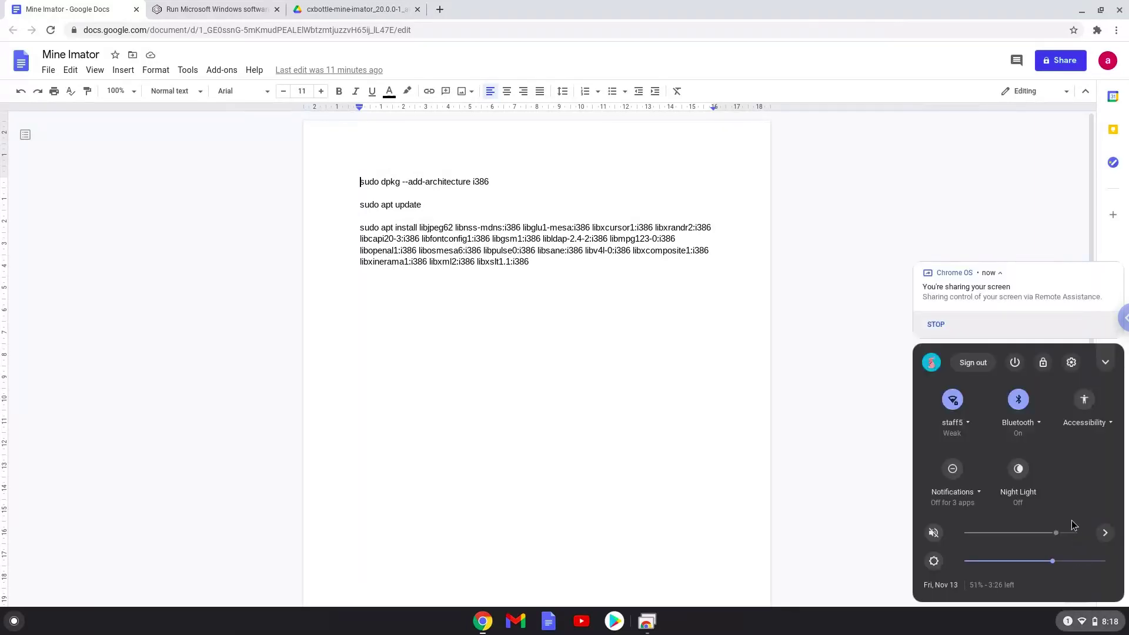
left_click(1070, 364)
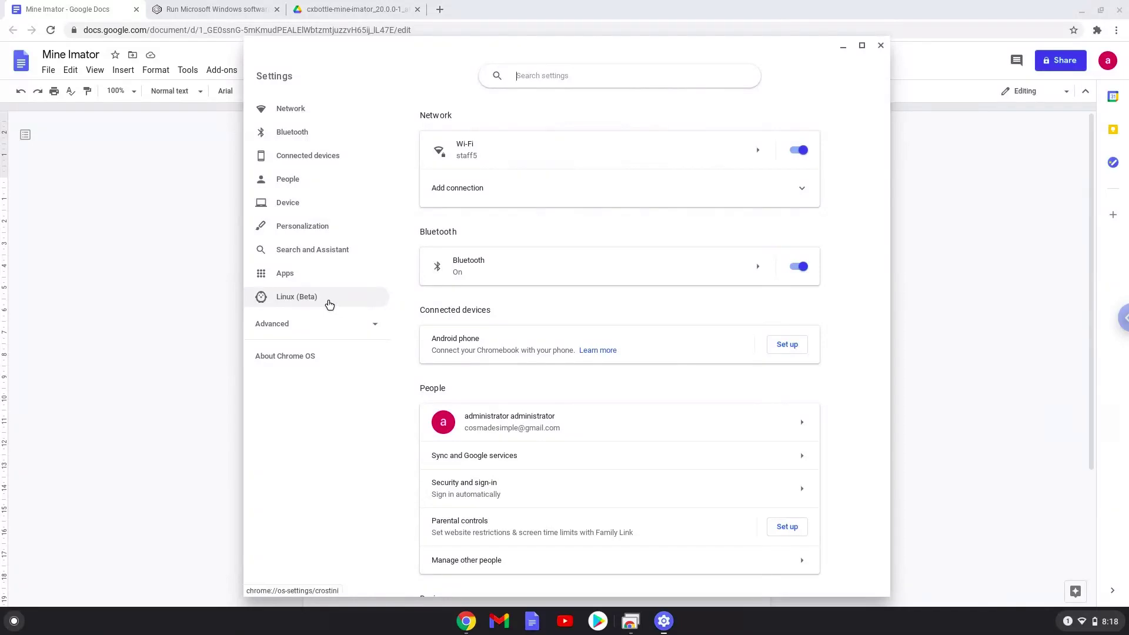
left_click(329, 304)
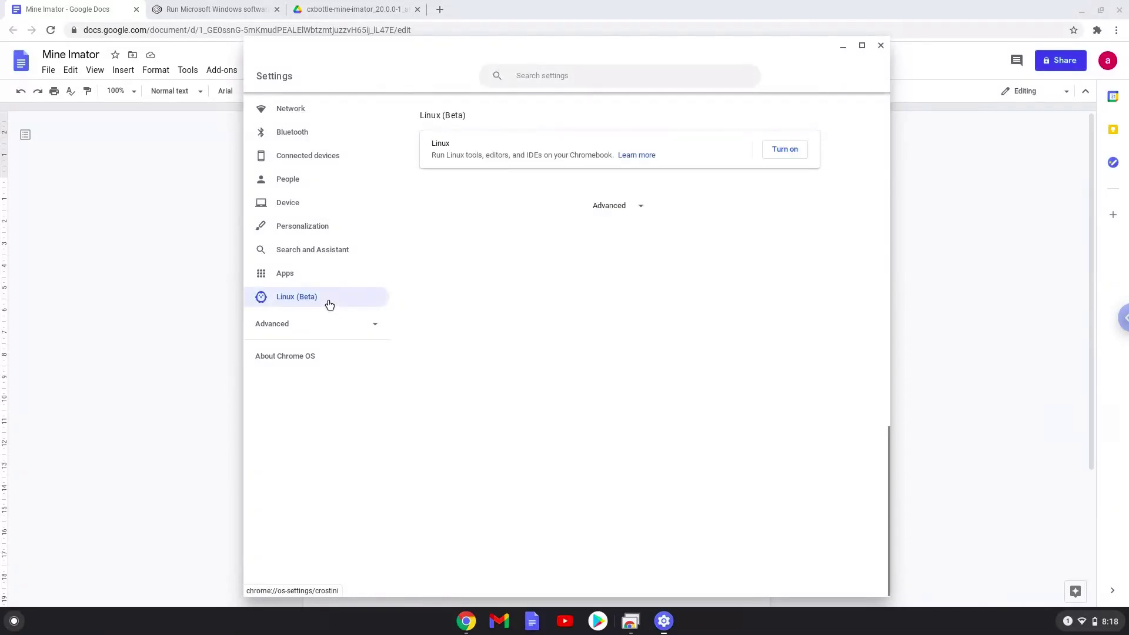
Install Linux (Beta), then close the newly opened Terminal and the Settings window
left_click(791, 151)
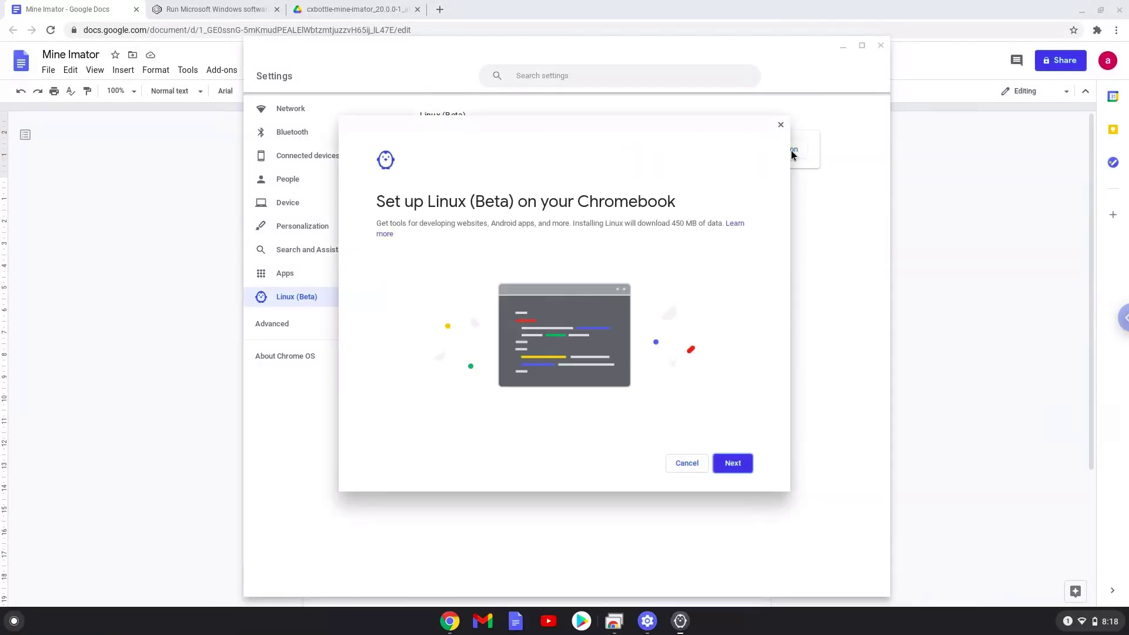
left_click(739, 465)
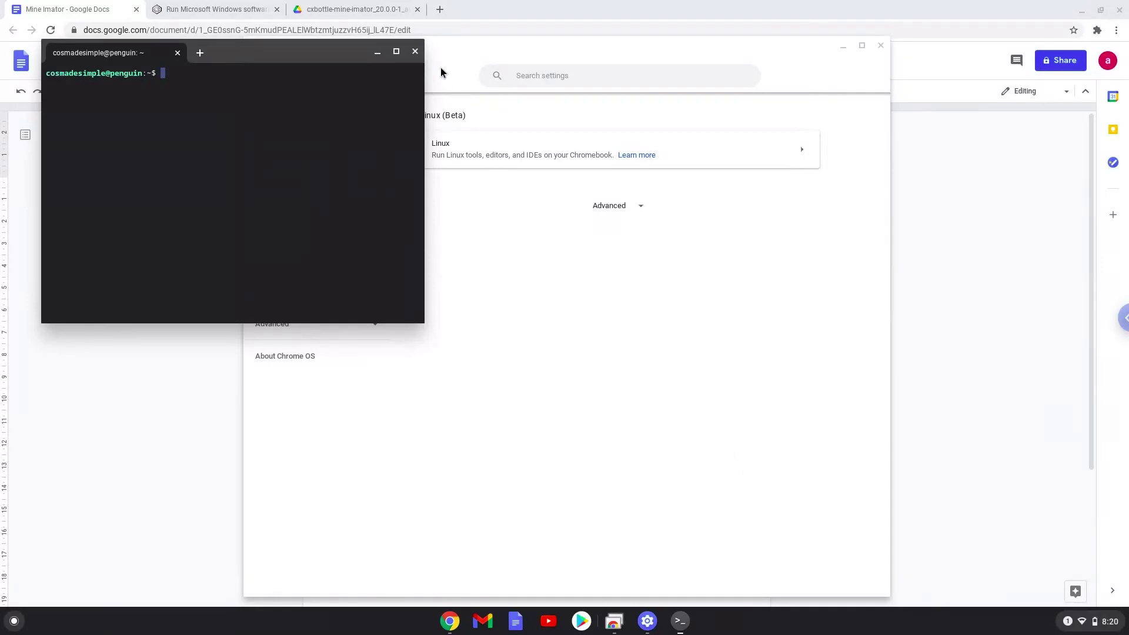
left_click(415, 52)
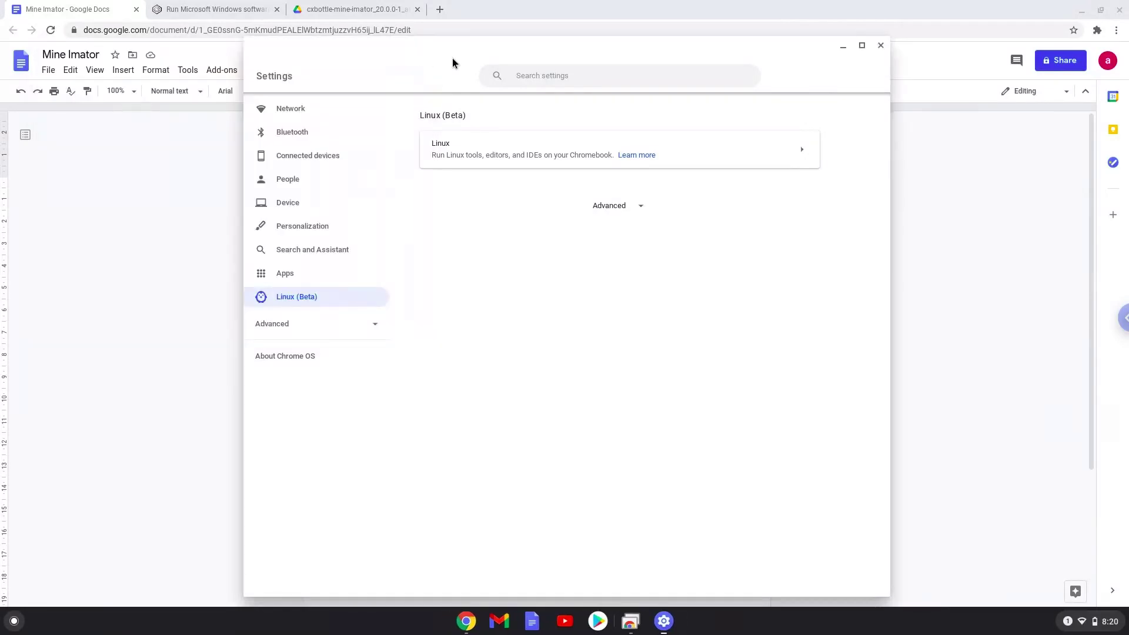
left_click(881, 46)
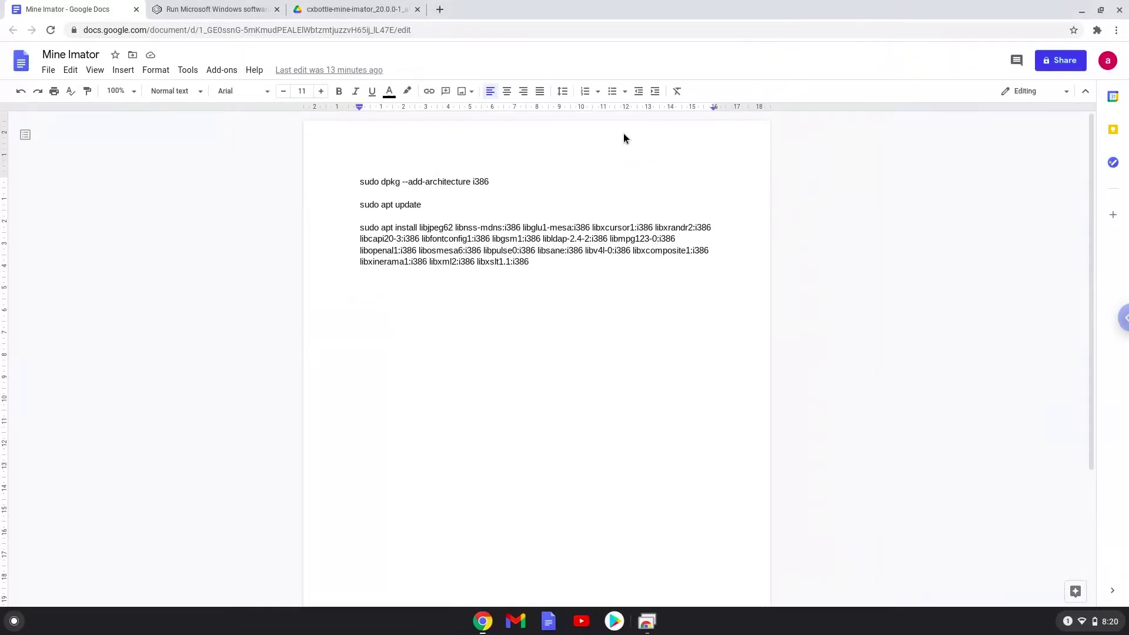
Copy the line 'sudo dpkg --add-architecture i386' from the Google Docs document
triple_click(441, 183)
right_click(441, 184)
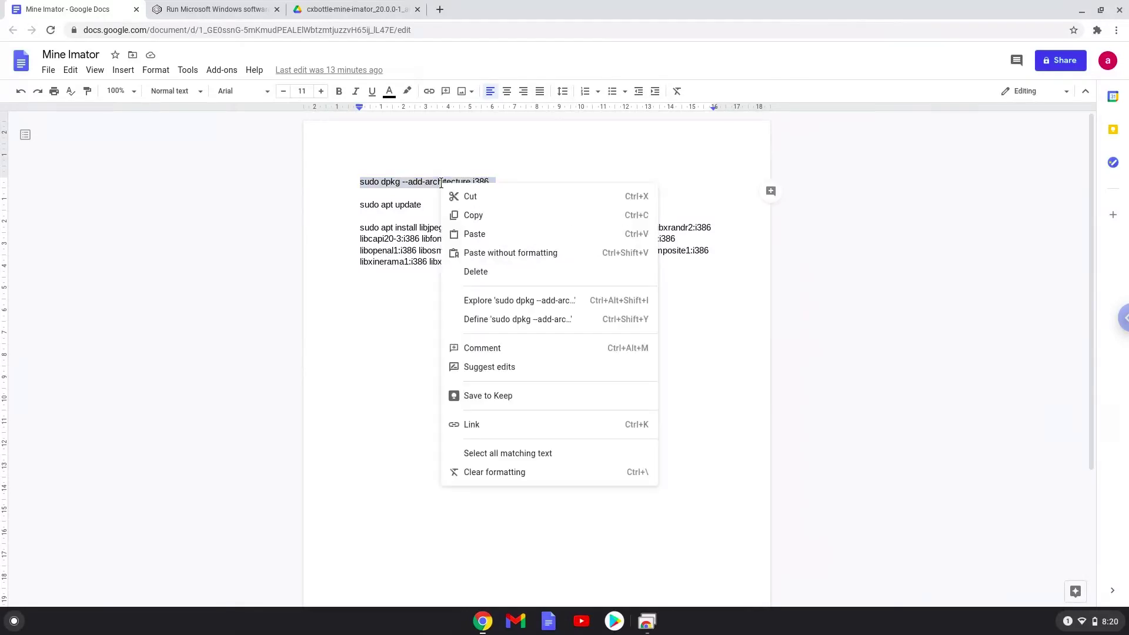
left_click(473, 216)
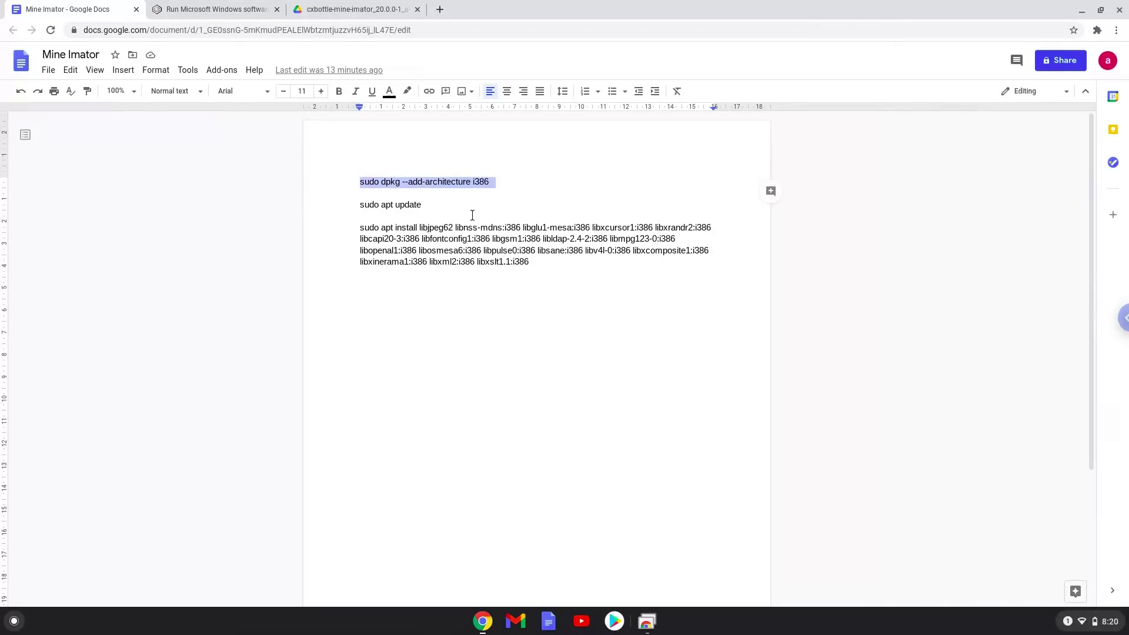
Open the Terminal app by searching 'ter' in the Launcher
left_click(15, 622)
type("ter")
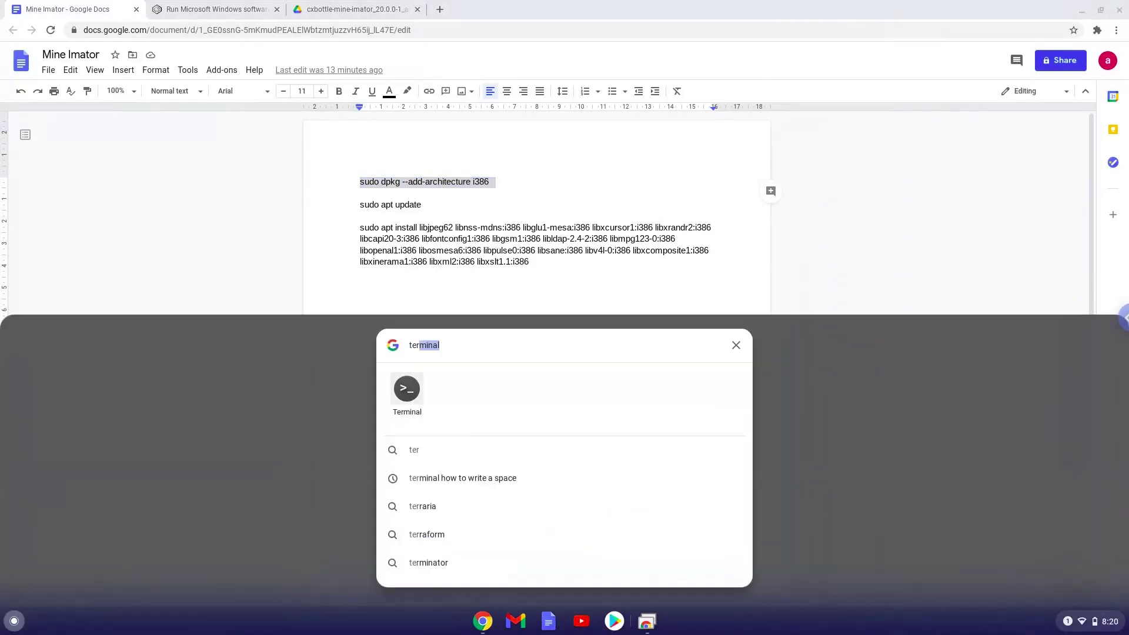
left_click(406, 389)
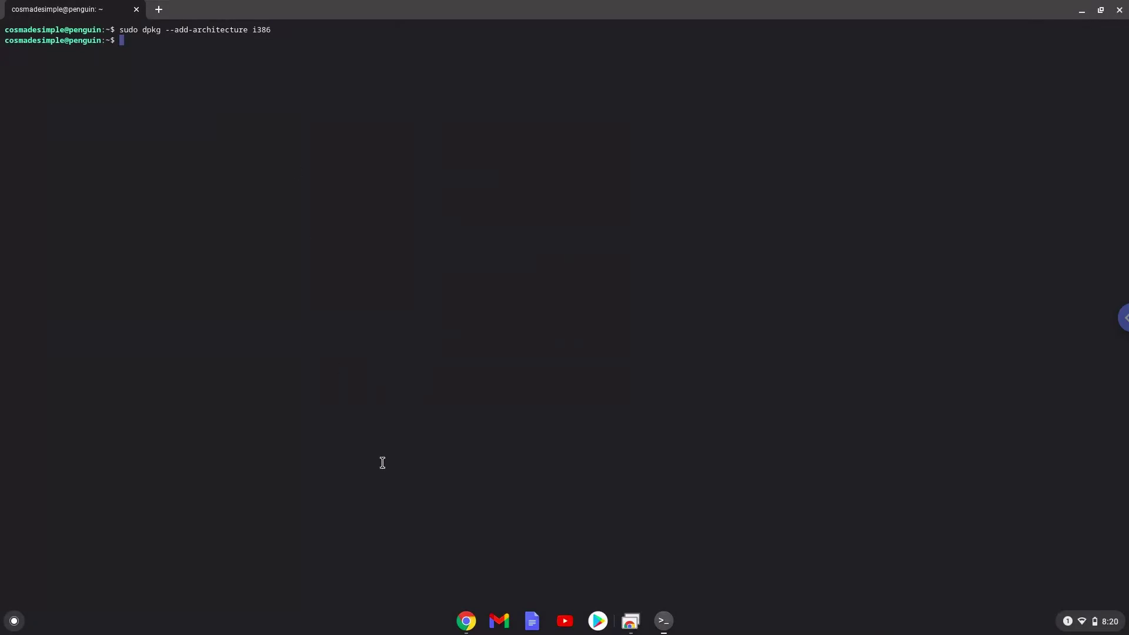
Copy 'sudo apt update' from Docs, then paste and run it in Terminal
left_click(468, 622)
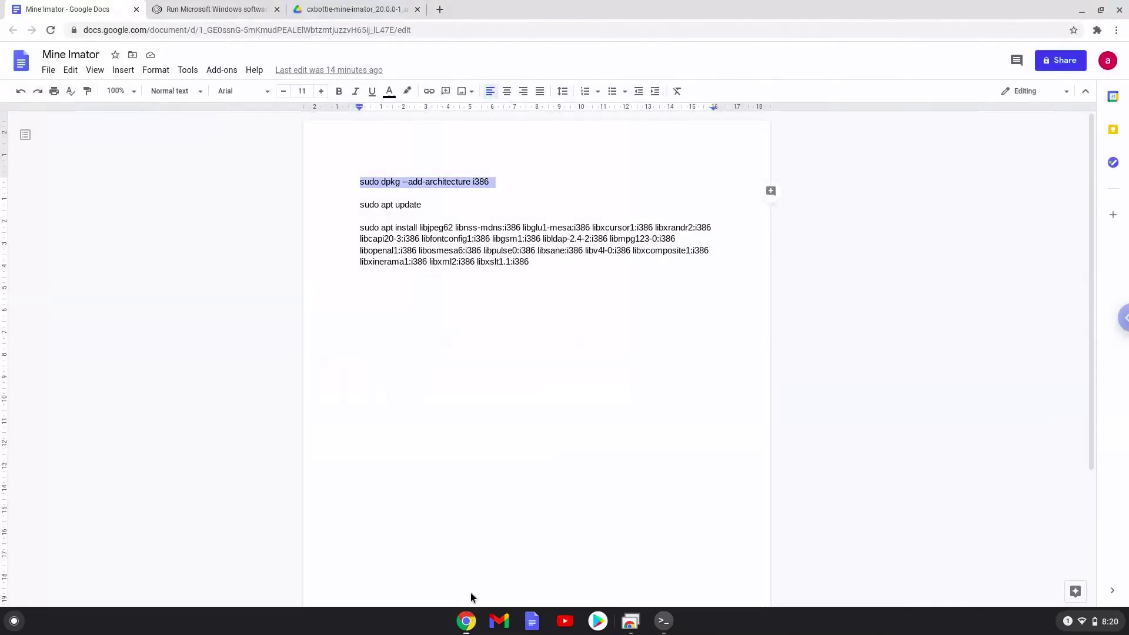
triple_click(367, 206)
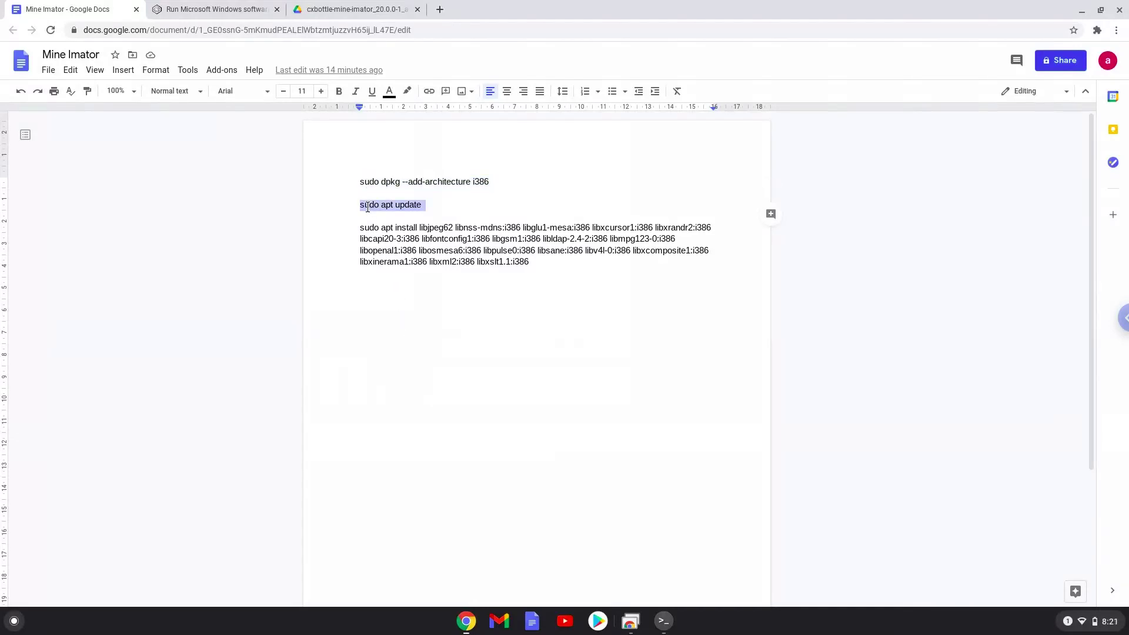
right_click(368, 207)
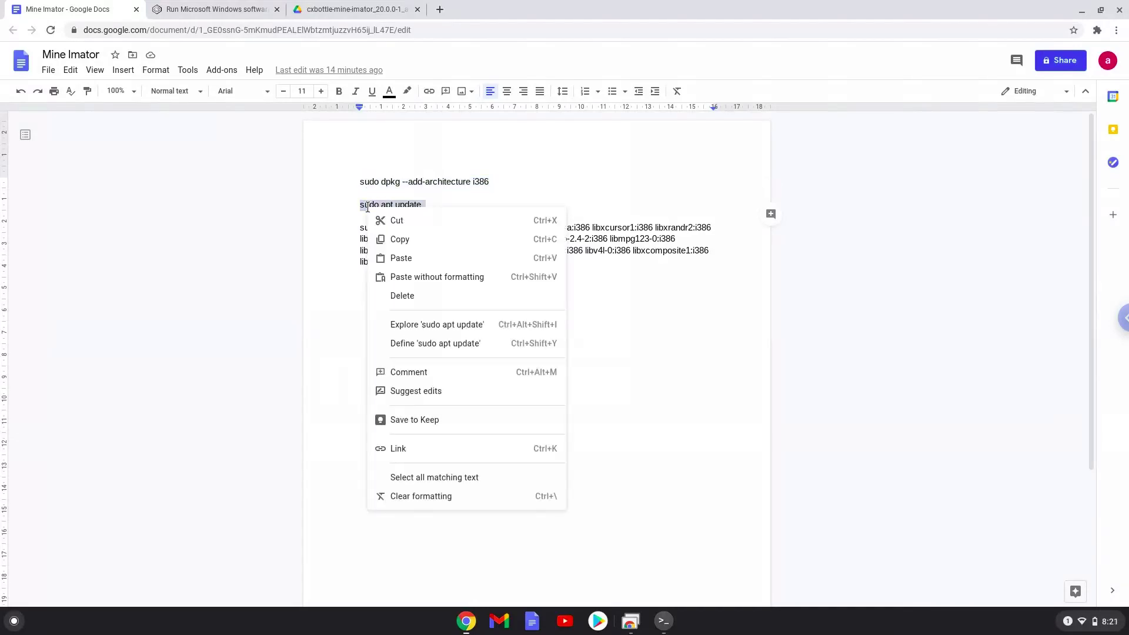
left_click(403, 242)
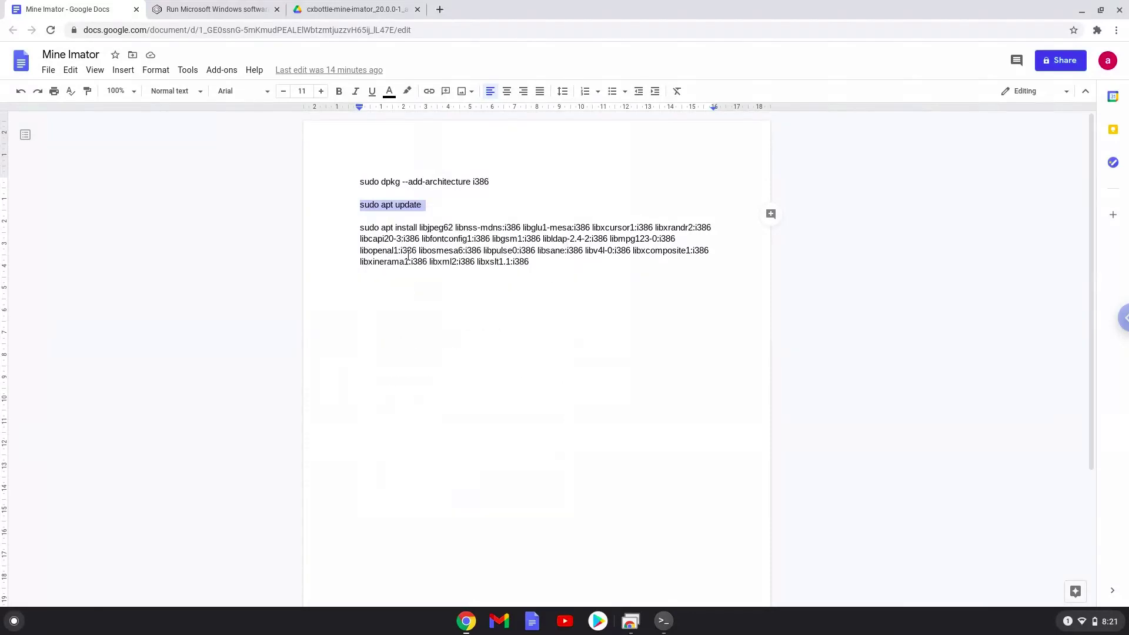
left_click(663, 622)
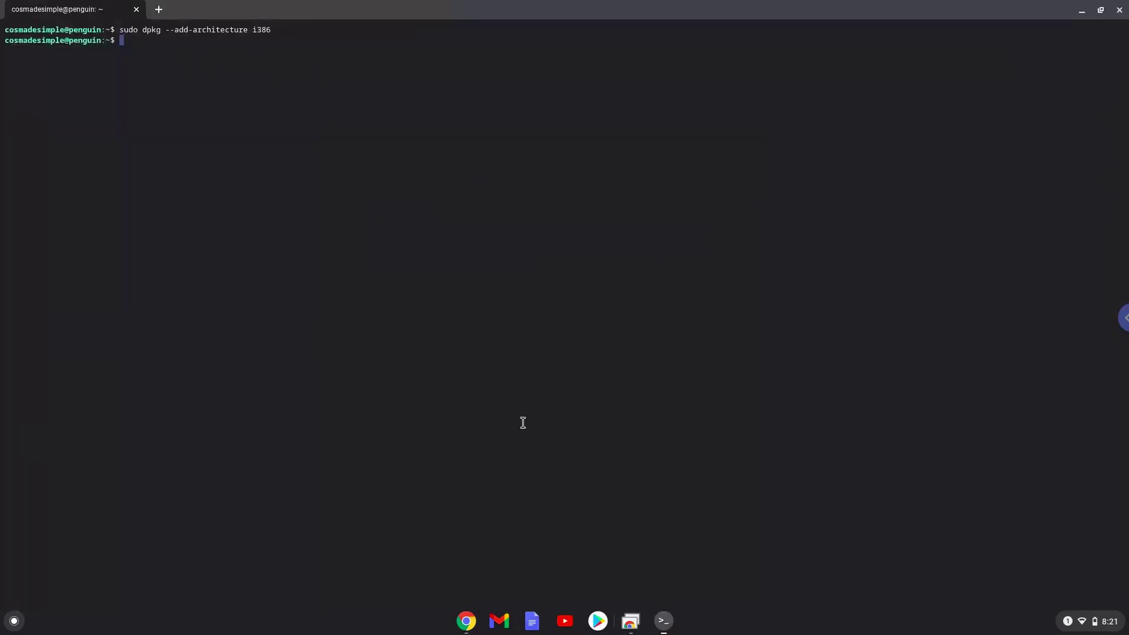
key("ctrl+shift+v")
key("Return")
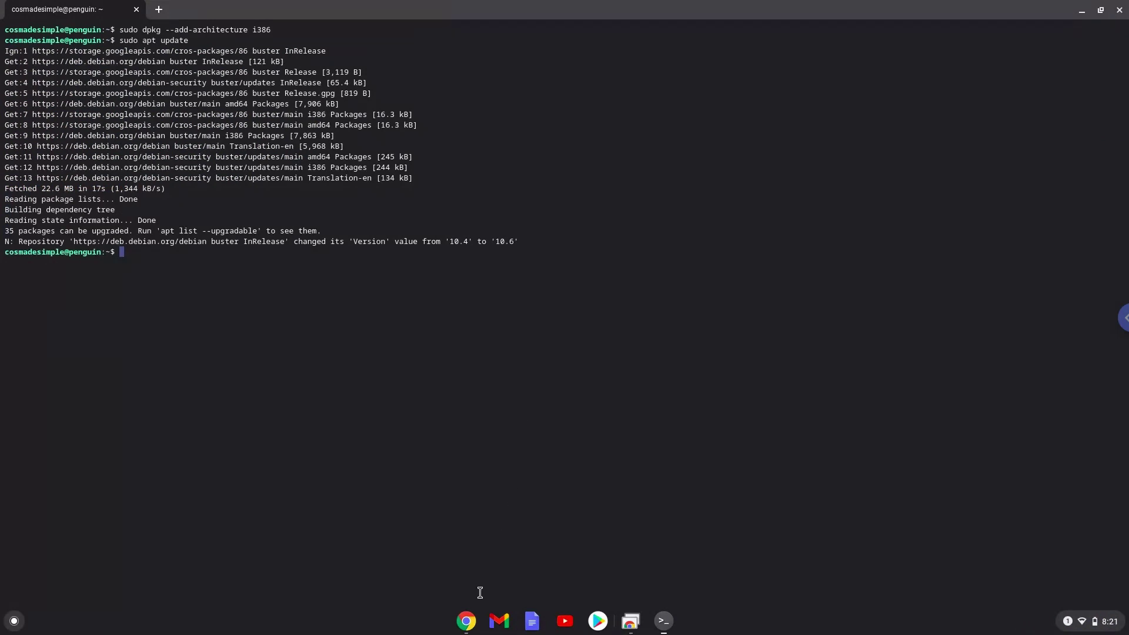
Copy the long 'sudo apt install' 32-bit library command from Google Docs
left_click(468, 624)
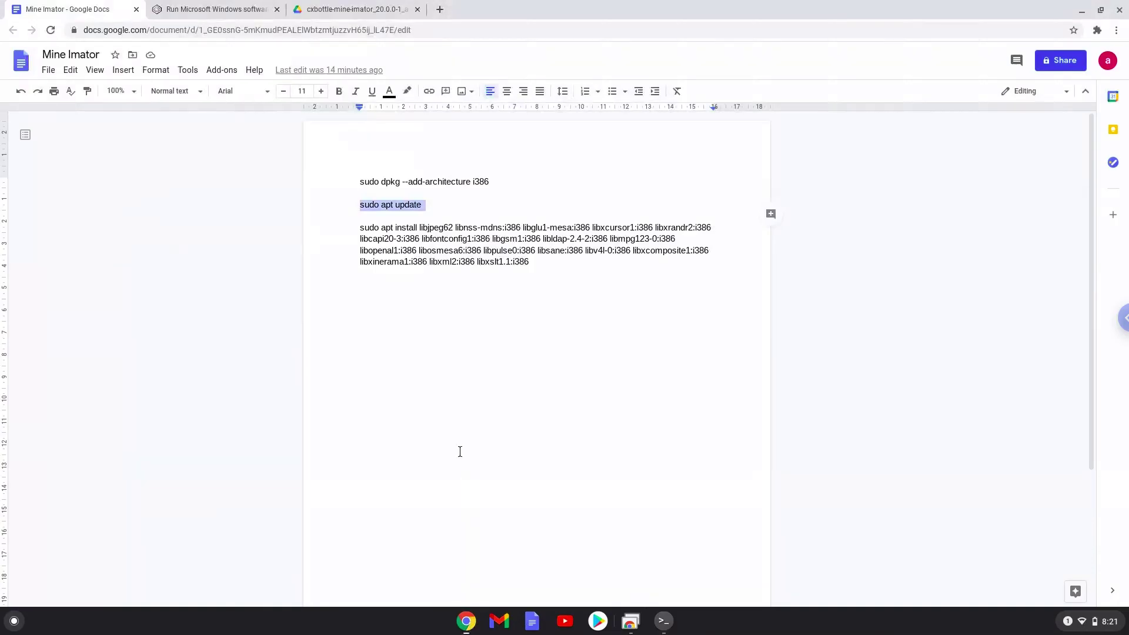
double_click(455, 240)
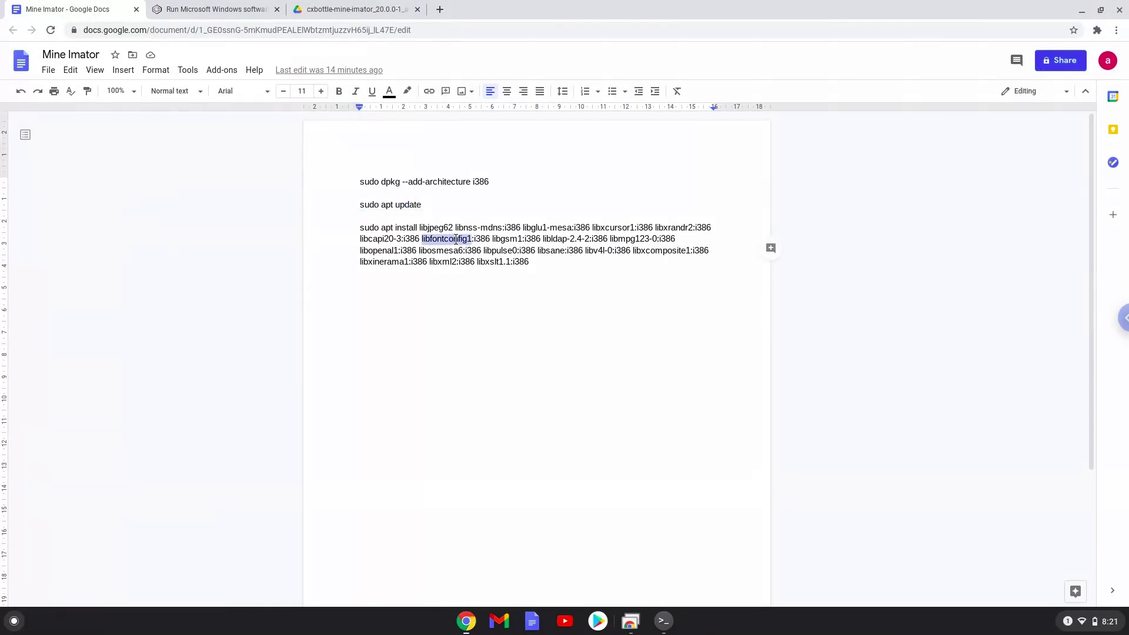
triple_click(456, 240)
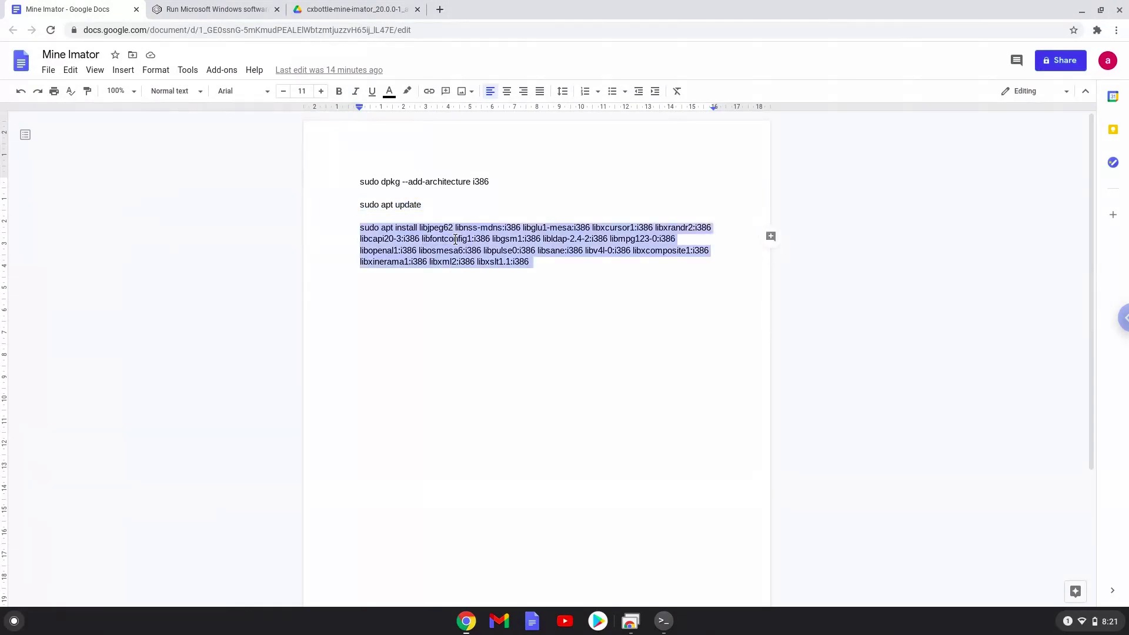
right_click(455, 240)
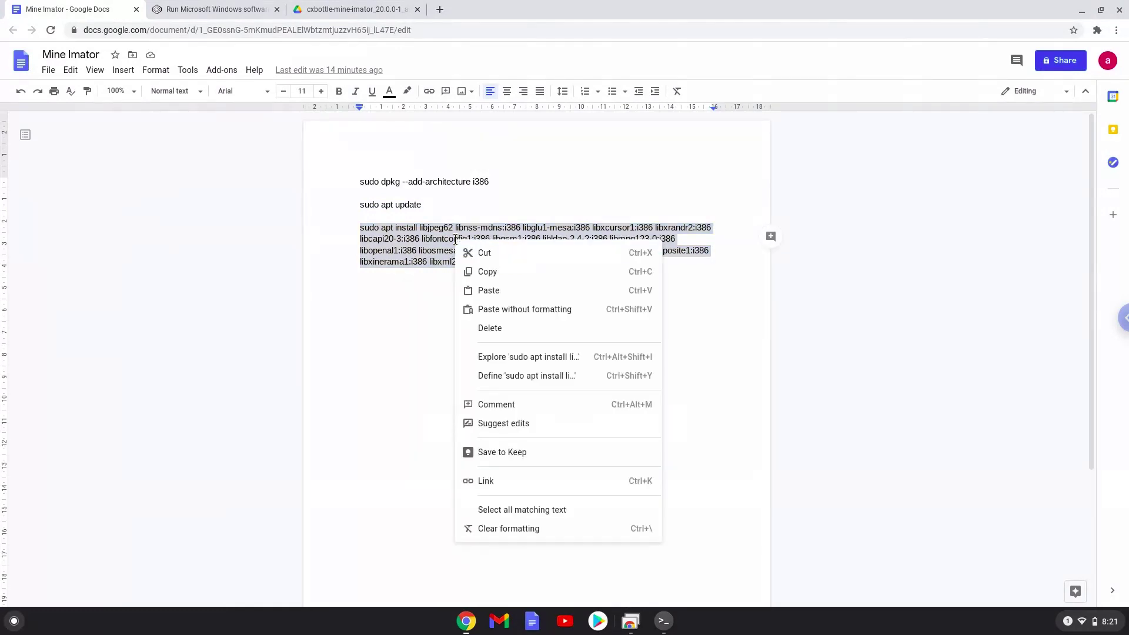
left_click(485, 273)
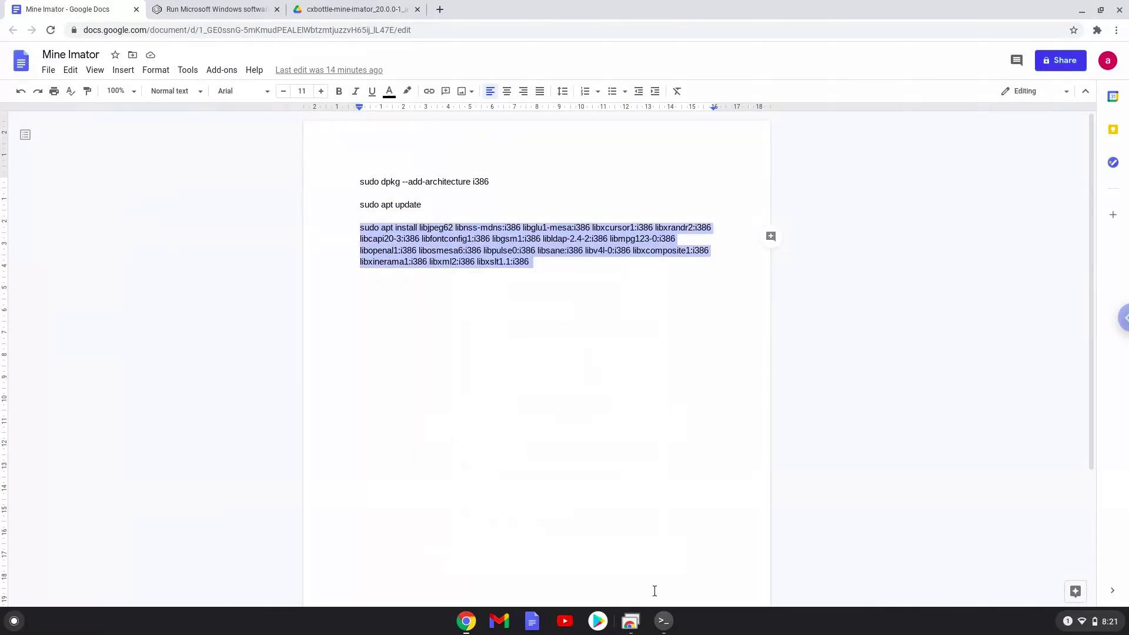
Run the install in Terminal, confirm the packages, then close Terminal choosing Leave
left_click(664, 622)
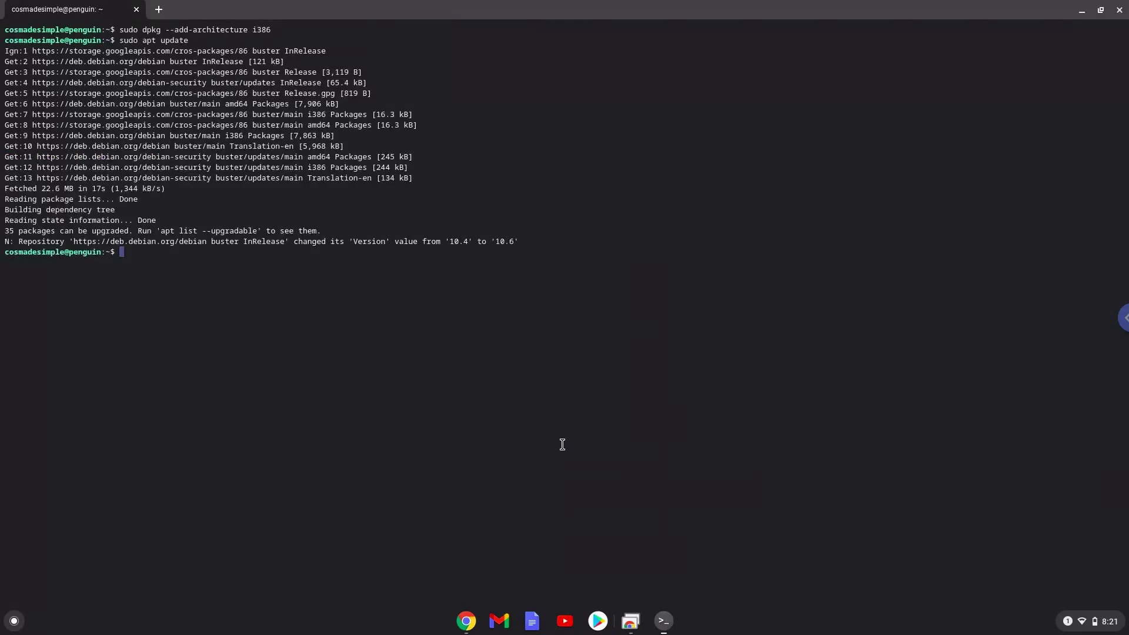
key("ctrl+shift+v")
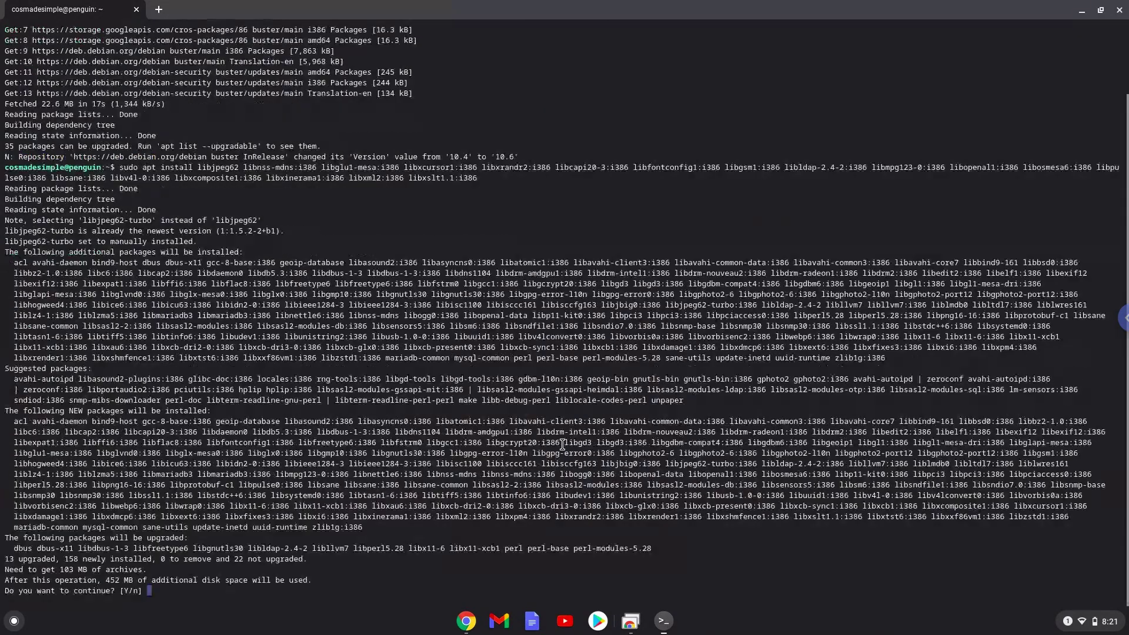
key("Return")
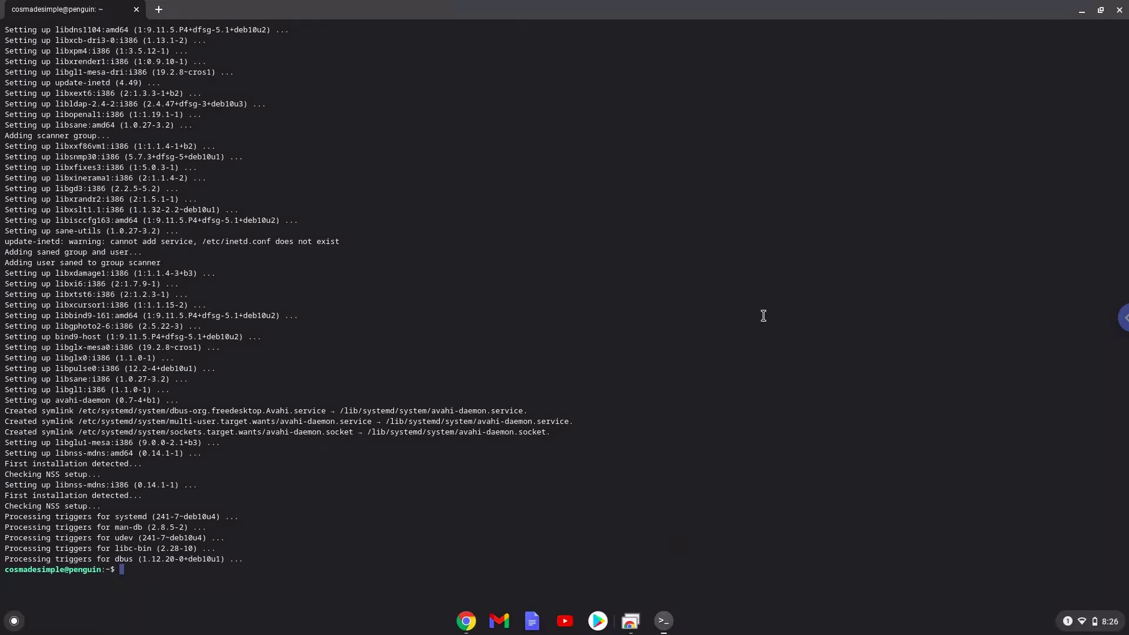
left_click(1120, 10)
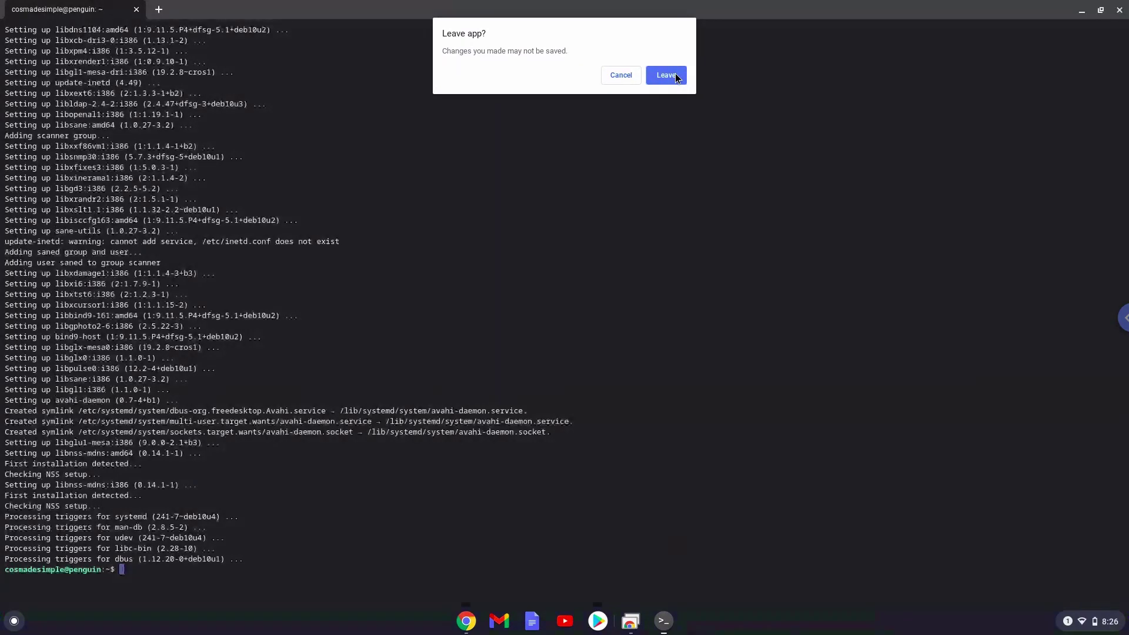
left_click(666, 76)
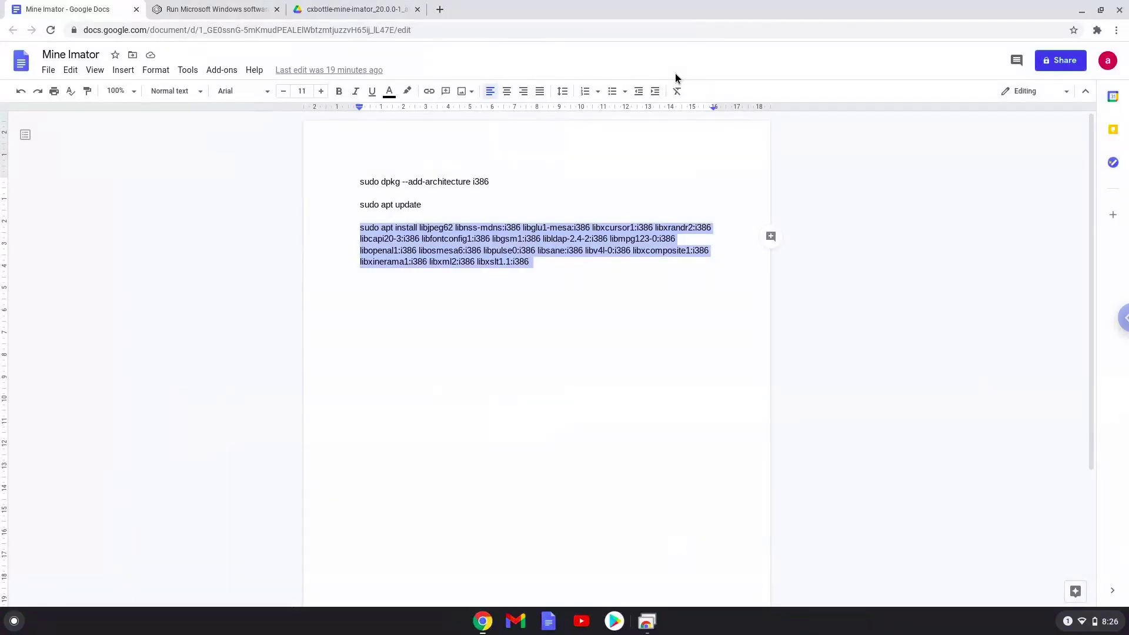
Download the CrossOver Chrome OS free trial .deb from the CodeWeavers website
left_click(246, 10)
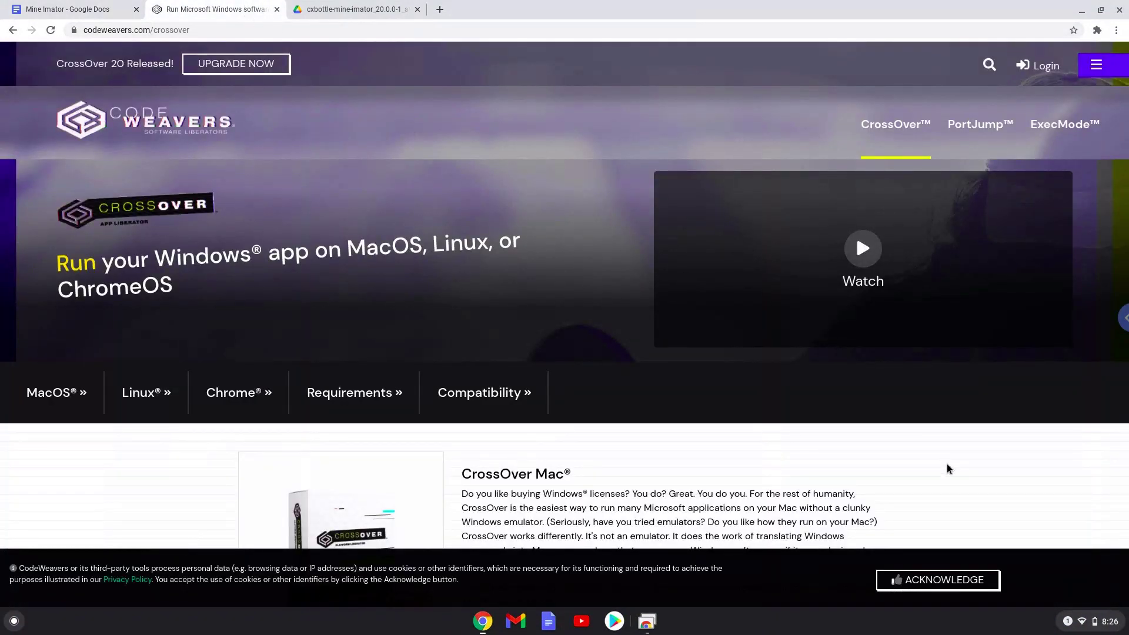
scroll(948, 469, "down", 2)
scroll(565, 294, "down", 1)
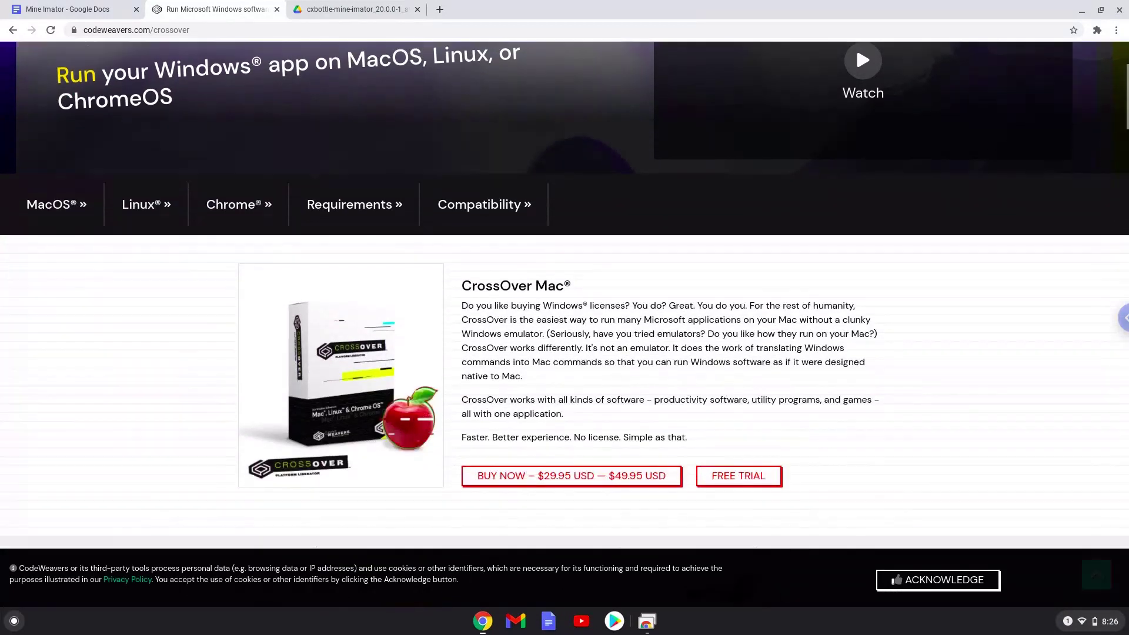
scroll(565, 294, "down", 1)
scroll(565, 294, "down", 1)
scroll(564, 294, "down", 1)
scroll(565, 294, "down", 1)
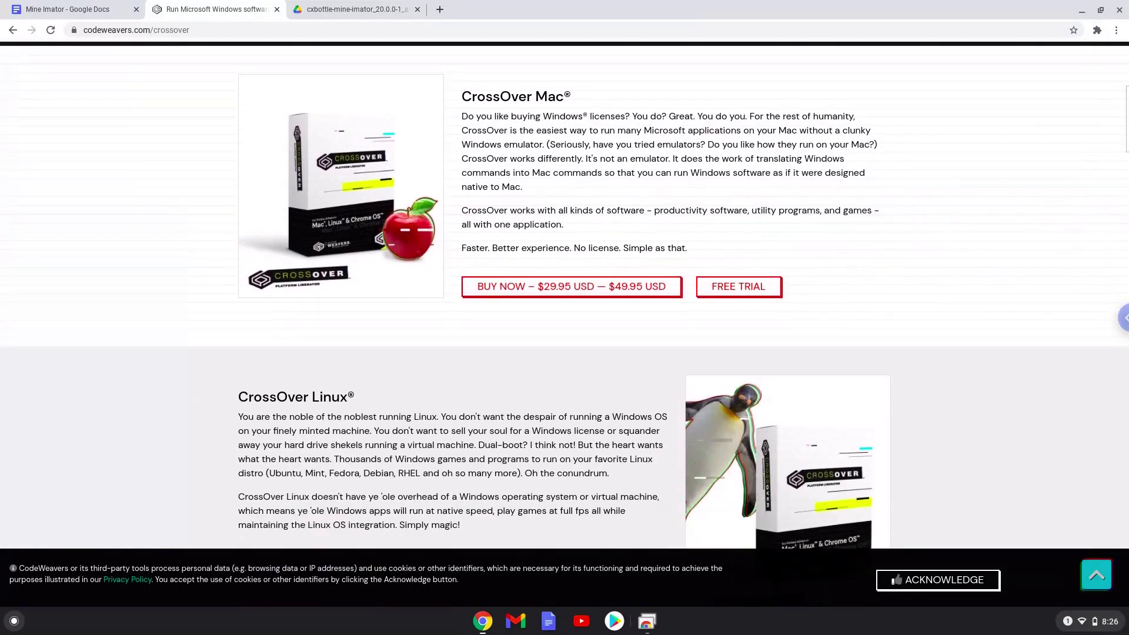
scroll(565, 294, "down", 1)
scroll(565, 294, "down", 1)
scroll(565, 294, "down", 1)
scroll(565, 294, "down", 1)
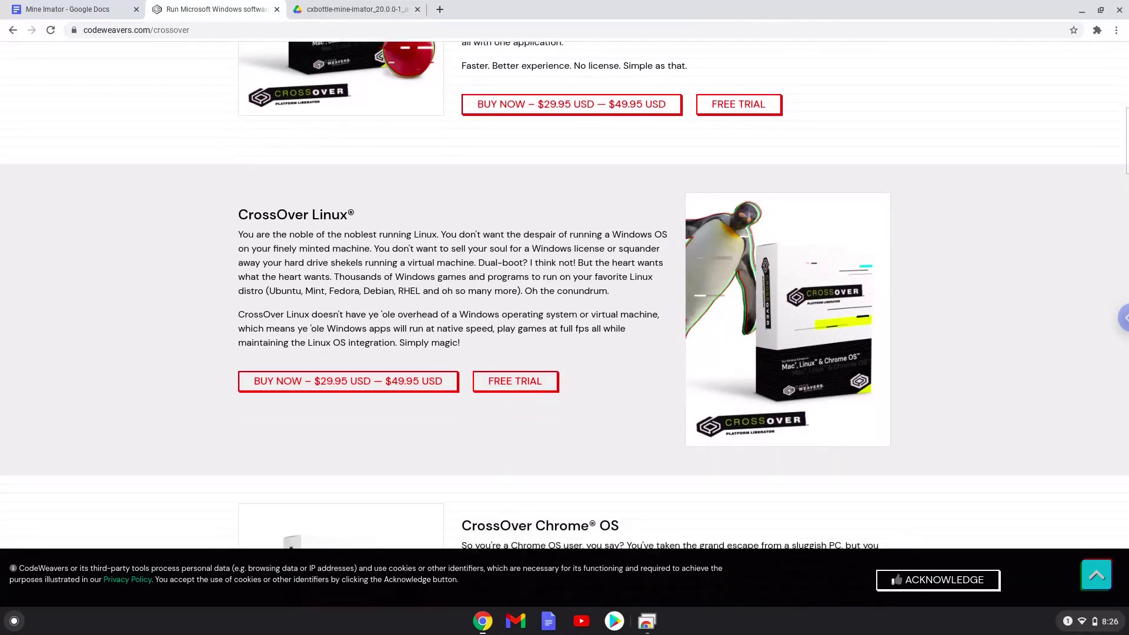
scroll(564, 294, "down", 1)
scroll(565, 294, "down", 1)
scroll(565, 294, "down", 1)
scroll(564, 294, "down", 1)
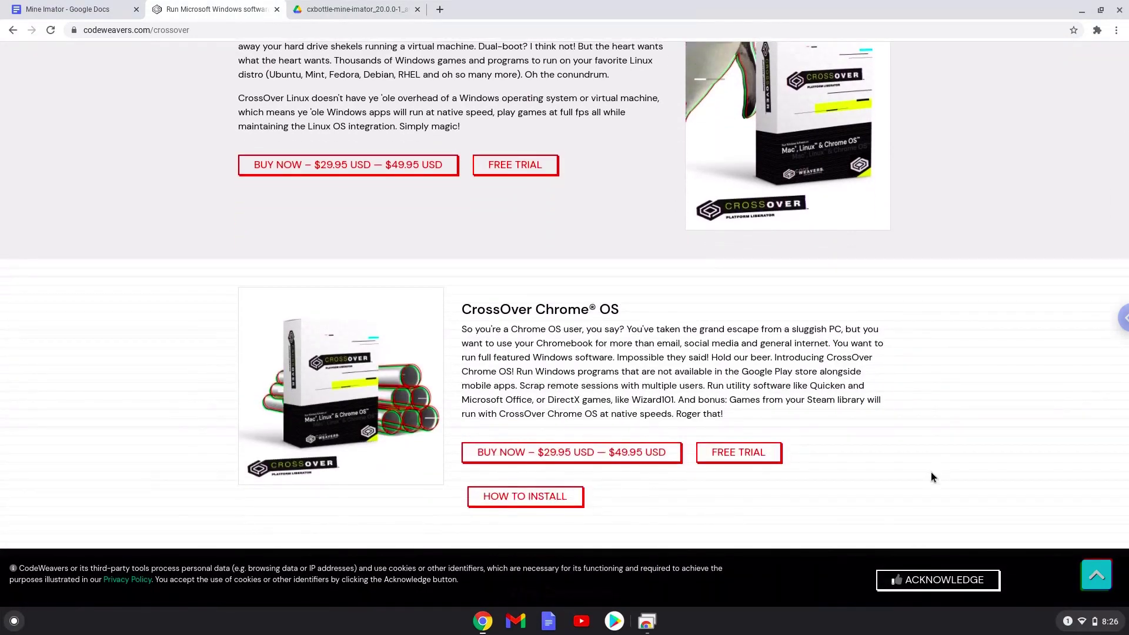
left_click(759, 457)
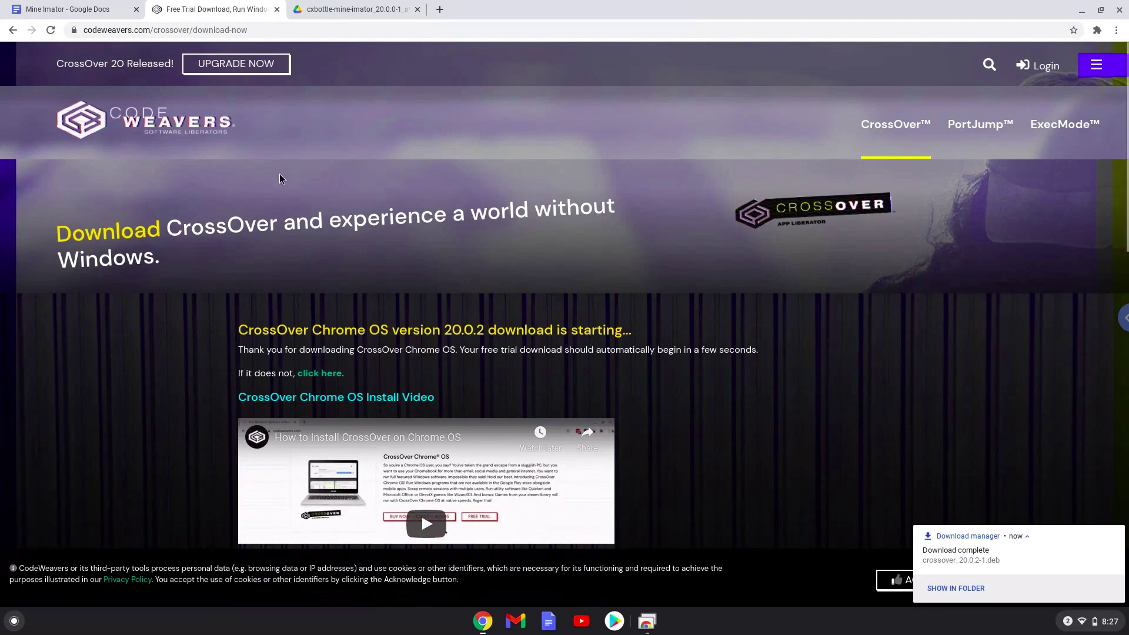
left_click(316, 11)
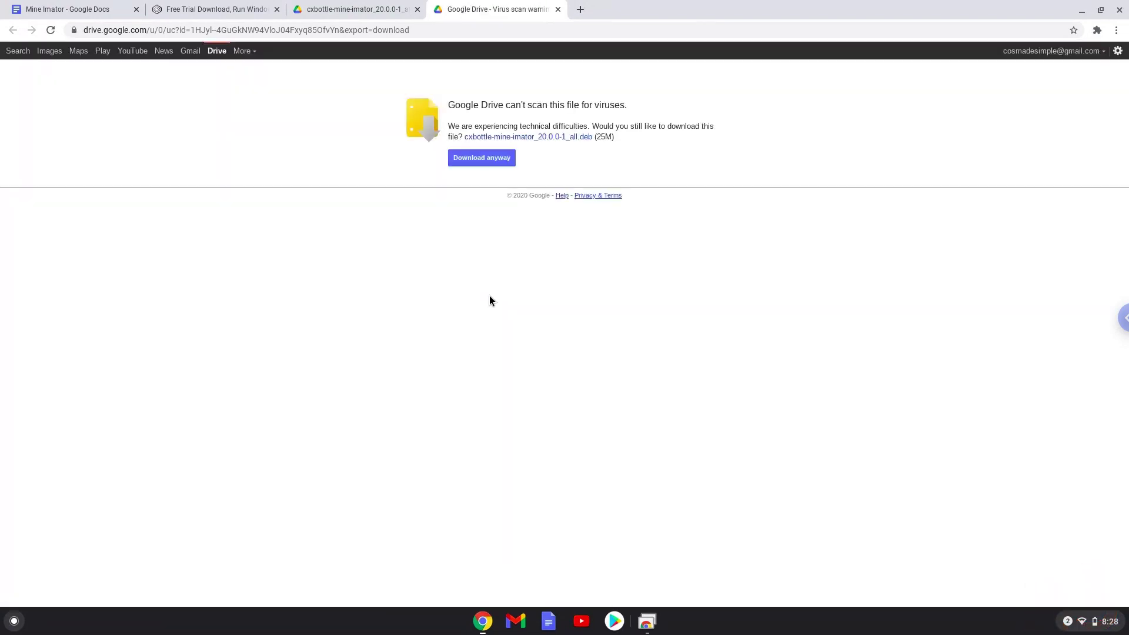
Download cxbottle-mine-imator_20.0.0-1_all.deb from Drive anyway and show it in Downloads
left_click(473, 158)
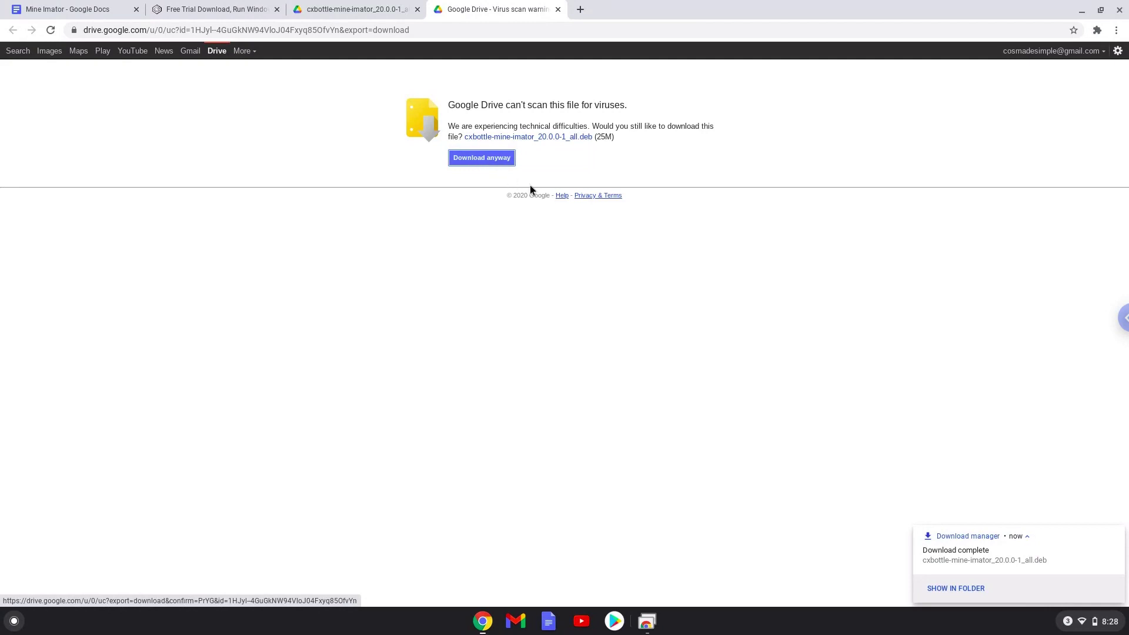
left_click(953, 589)
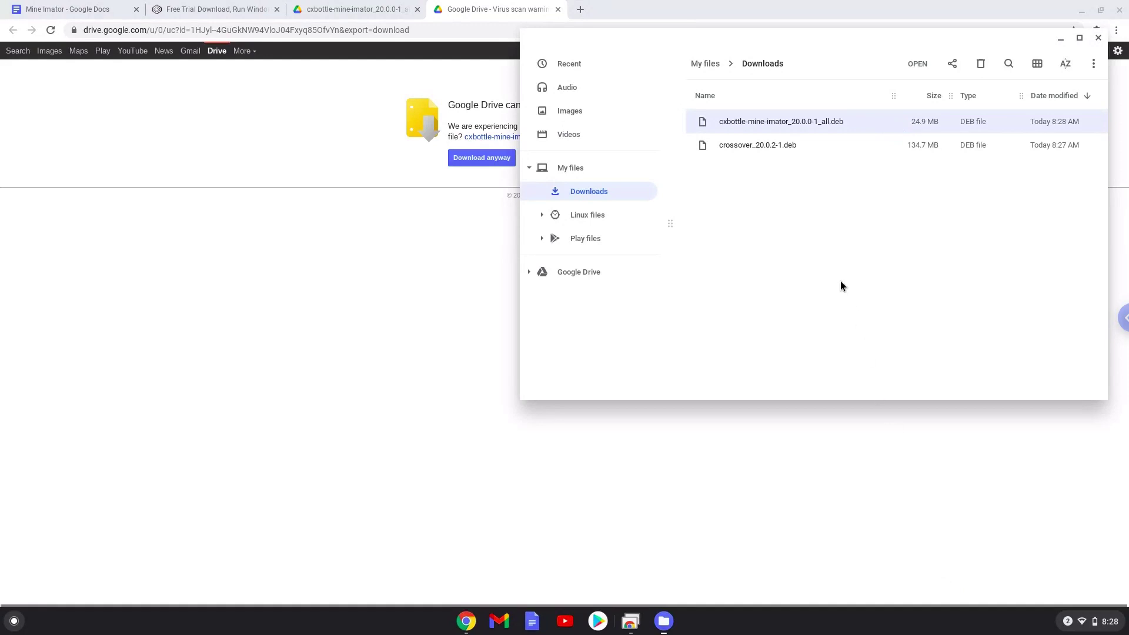
Install crossover_20.0.2-1.deb with Linux (Beta) from the Files app
right_click(767, 144)
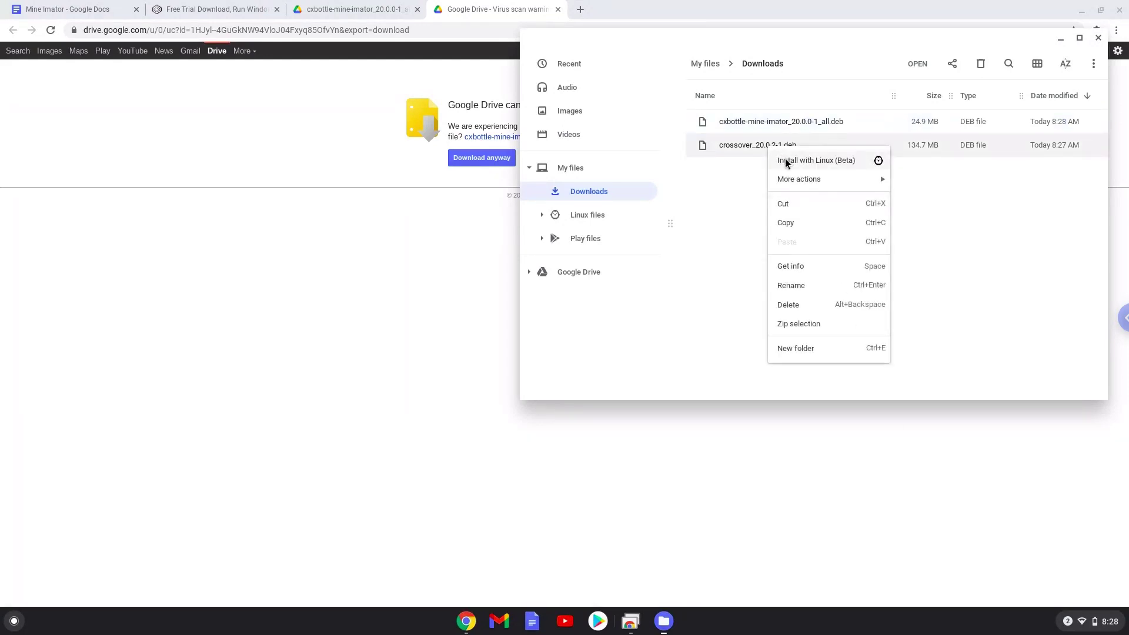
left_click(786, 161)
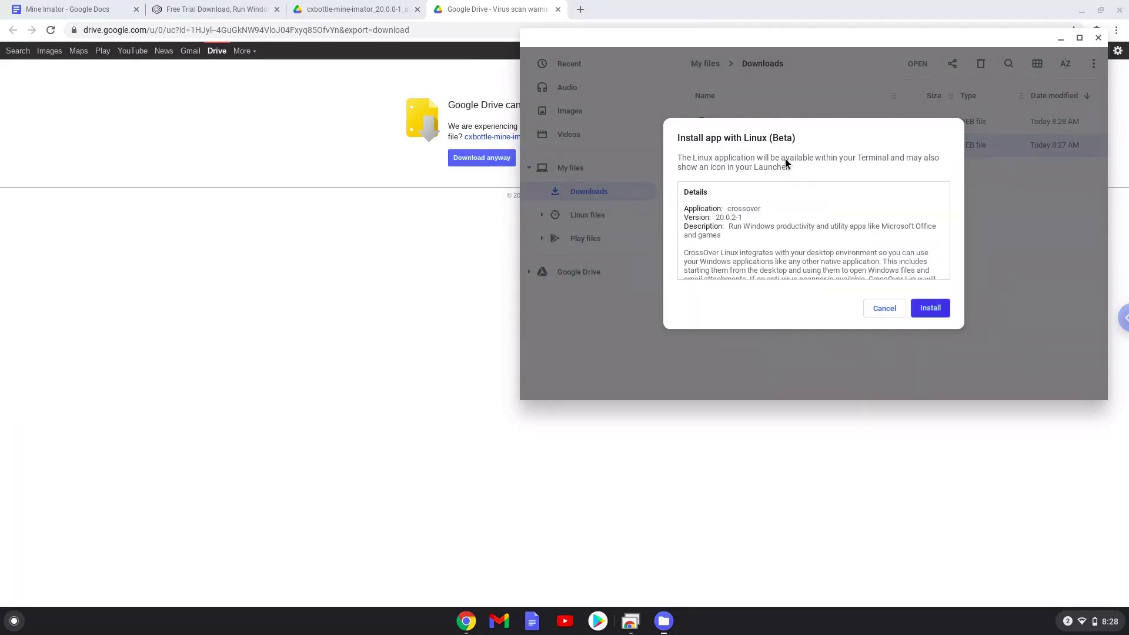
left_click(927, 310)
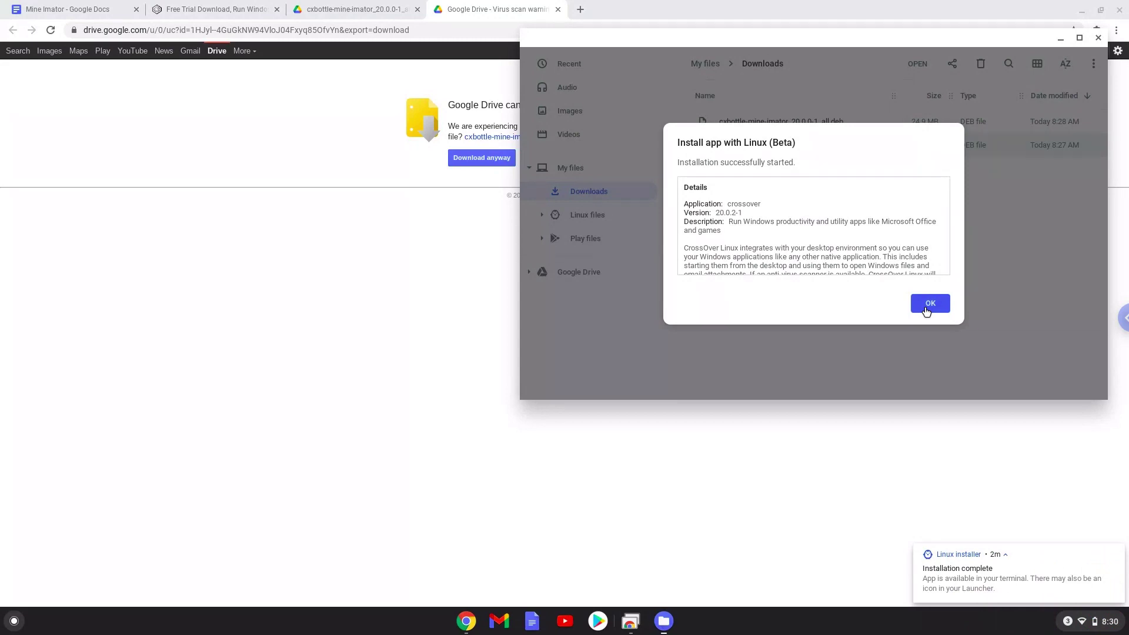
left_click(927, 305)
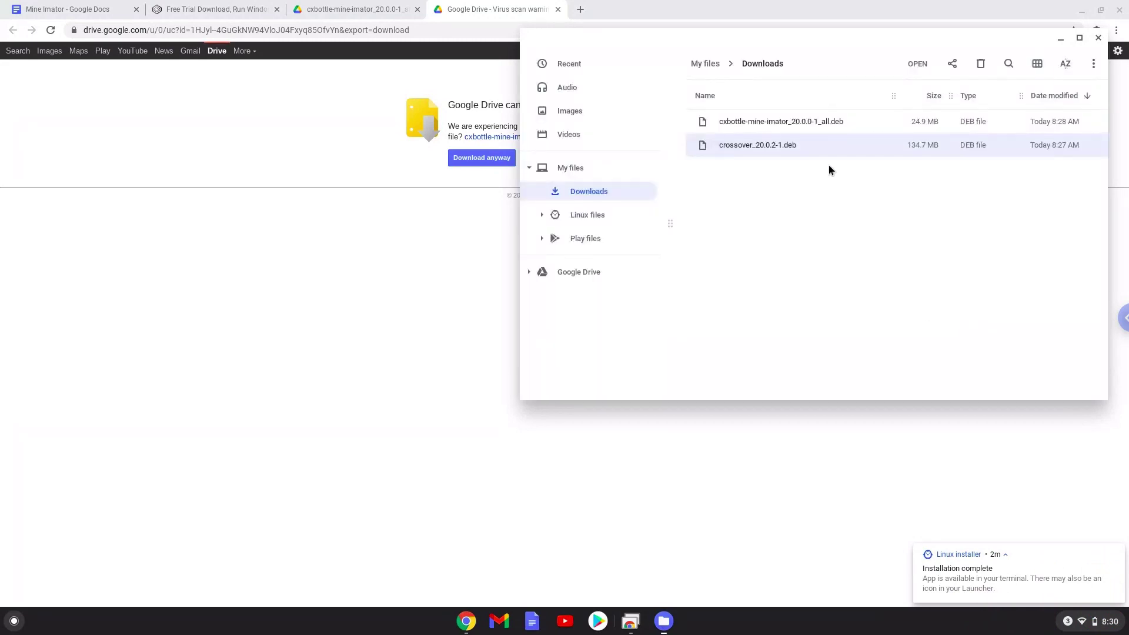
Install cxbottle-mine-imator_20.0.0-1_all.deb with Linux (Beta), then close Files
right_click(795, 117)
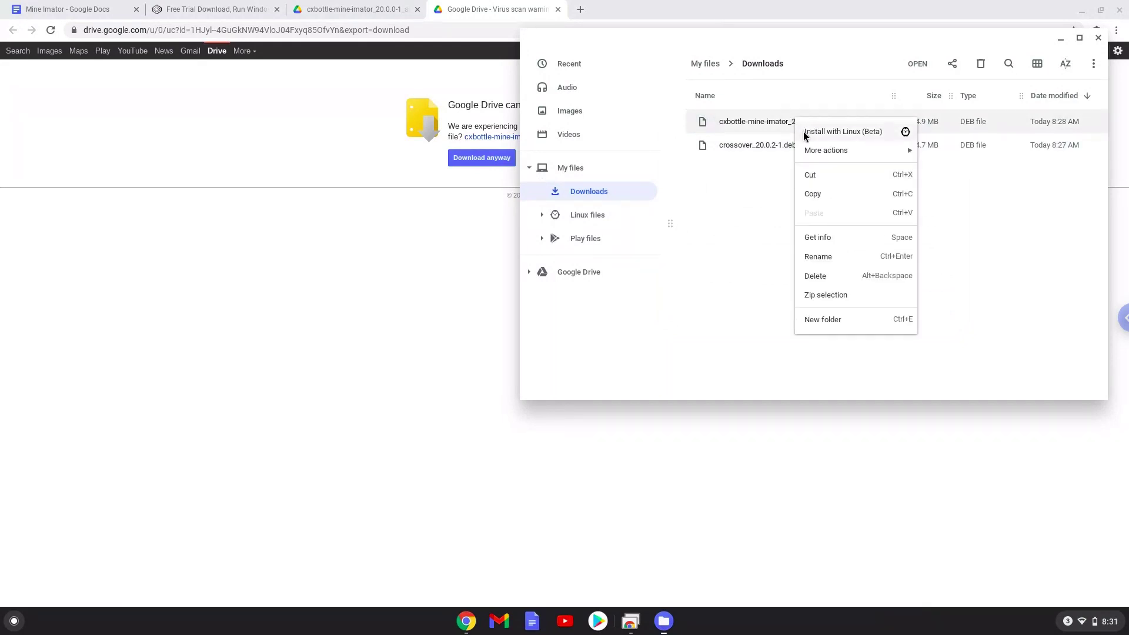
left_click(805, 133)
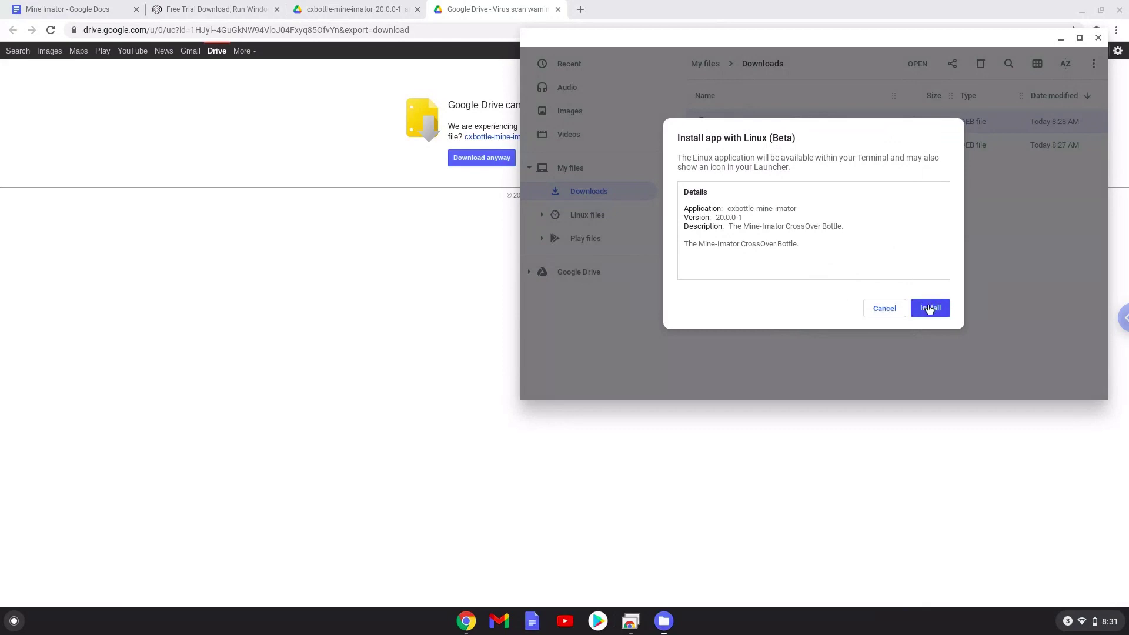
left_click(929, 309)
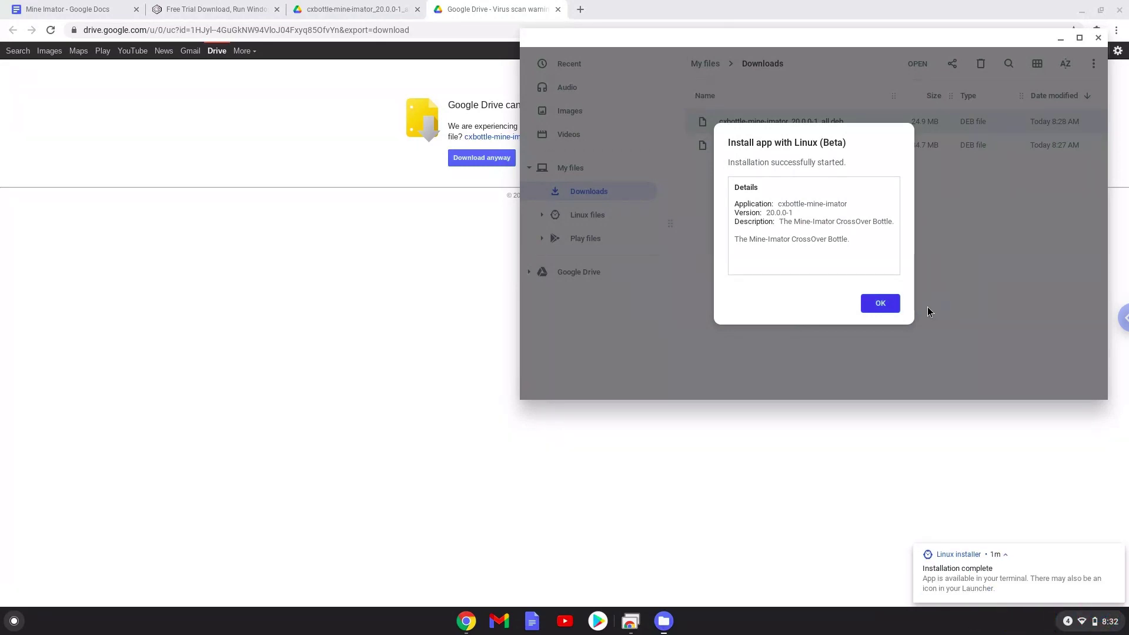
left_click(895, 305)
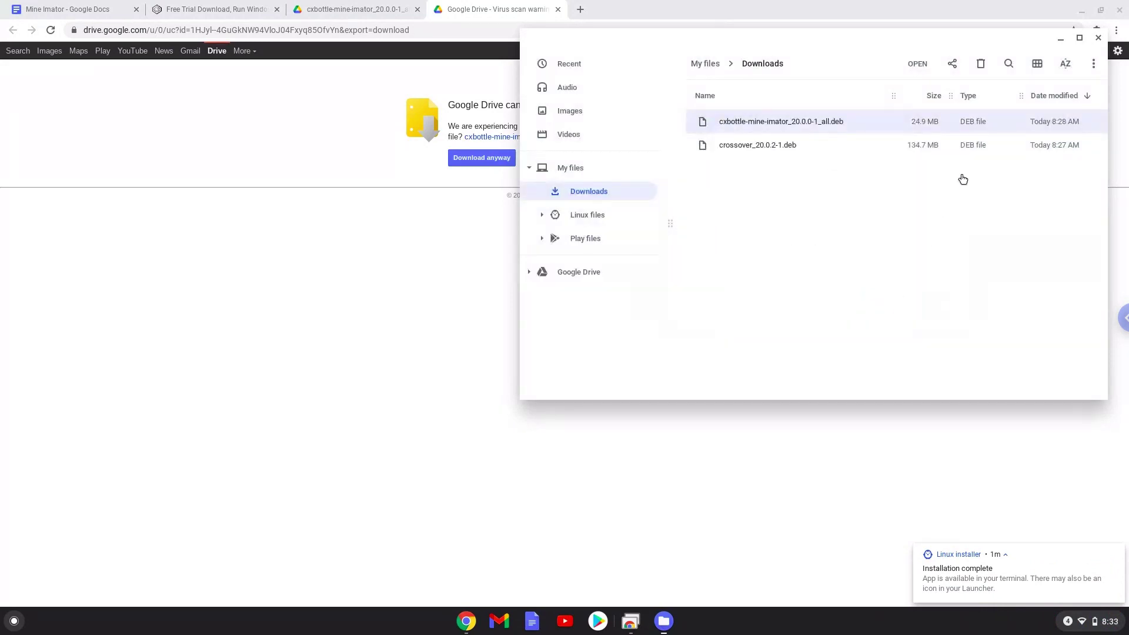
left_click(1098, 39)
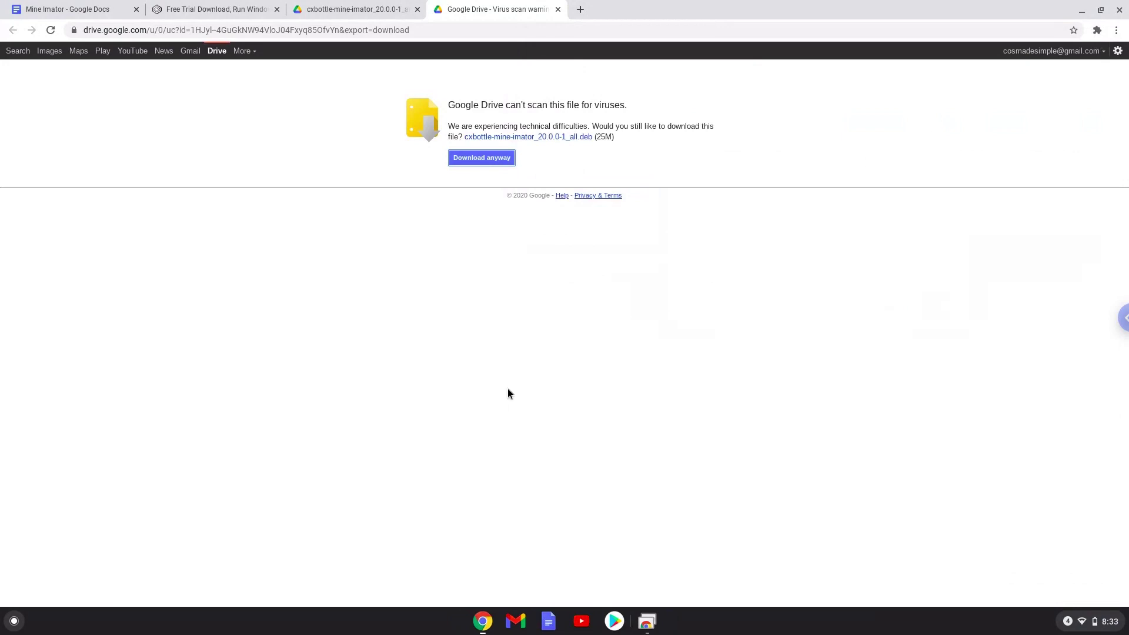
Launch Mine-imator from the Launcher, close Chrome, and choose Try Now on the CrossOver trial
left_click(14, 621)
type("mi")
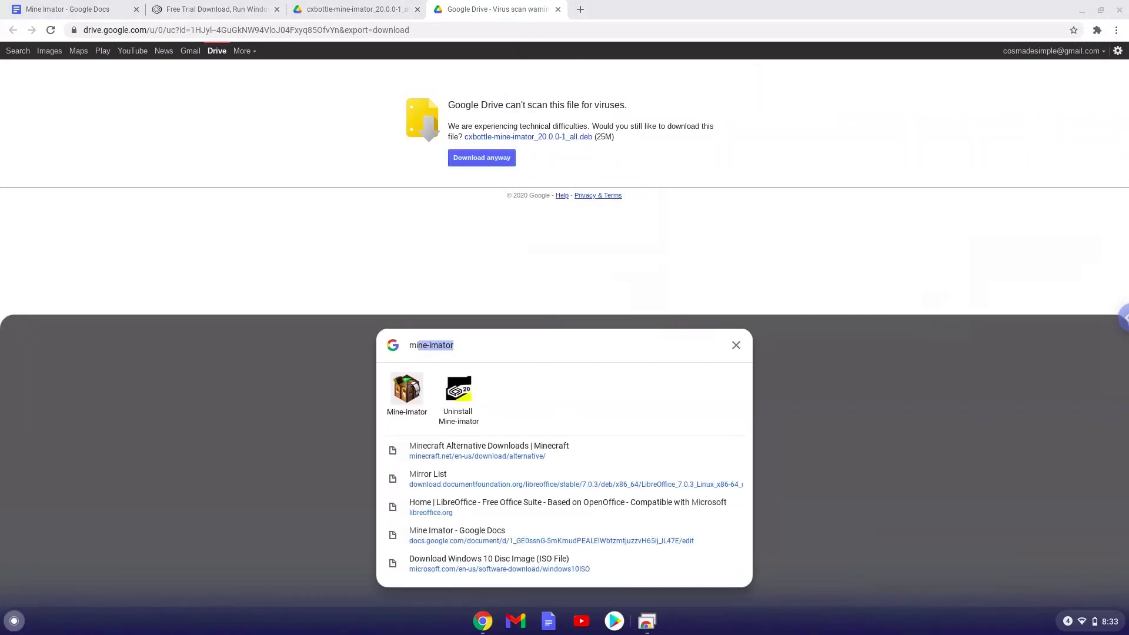
left_click(400, 394)
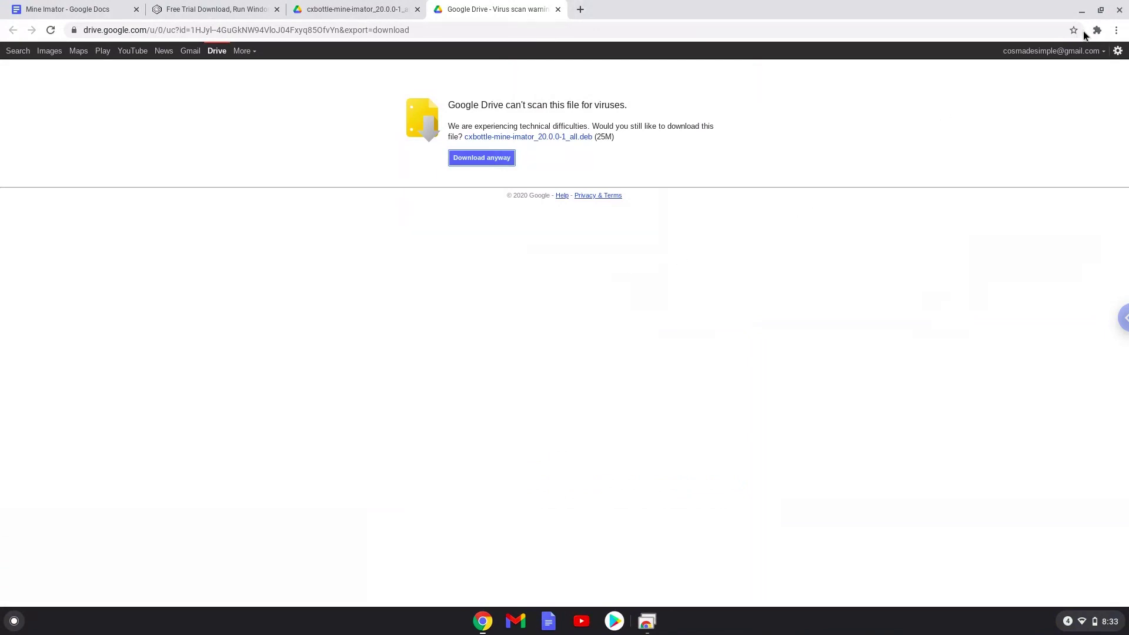
left_click(1120, 10)
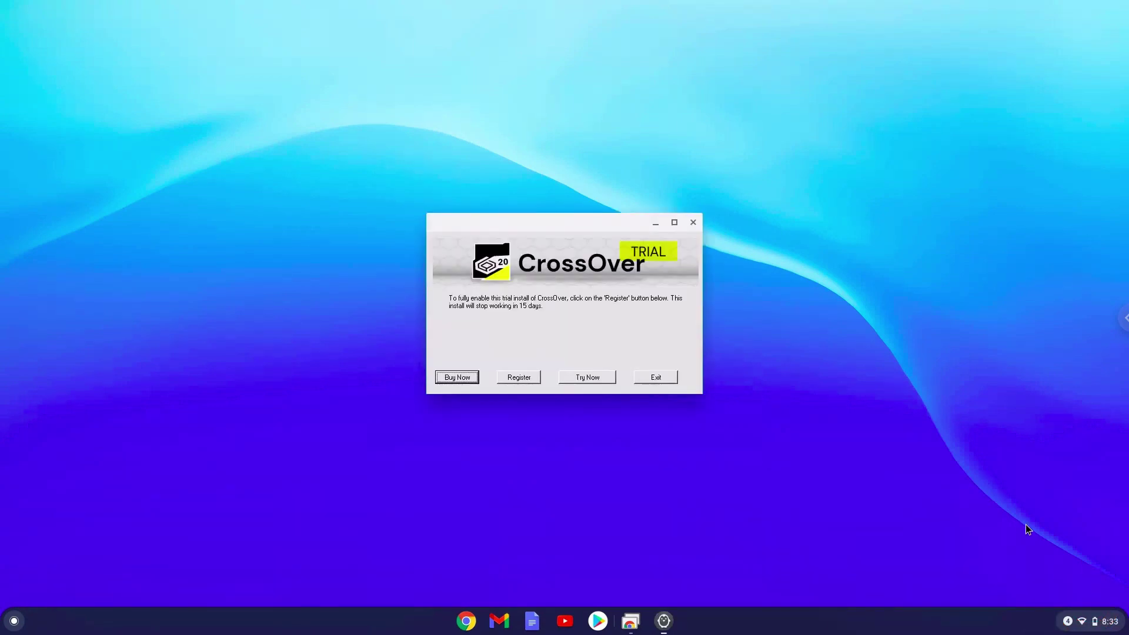
left_click(607, 372)
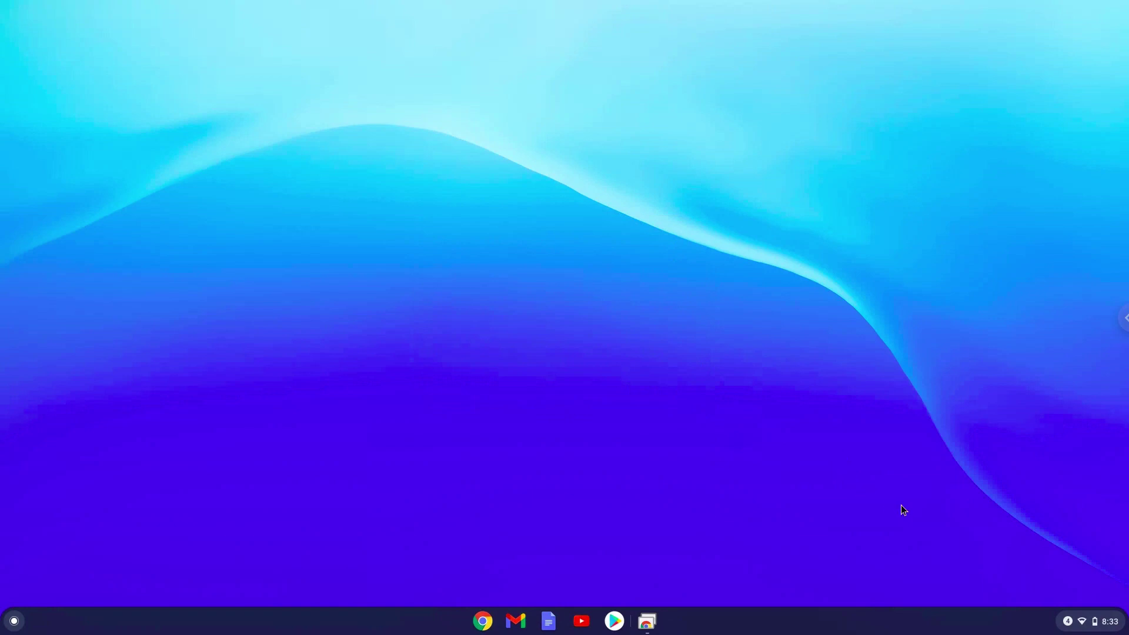